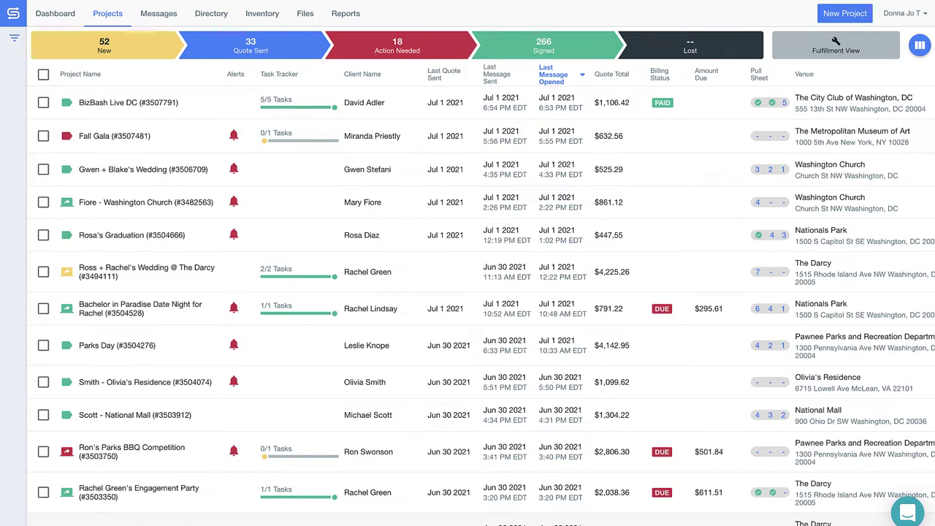
Sort projects by Billing Status and add a Client Information > Business column right after Alerts.
click(681, 74)
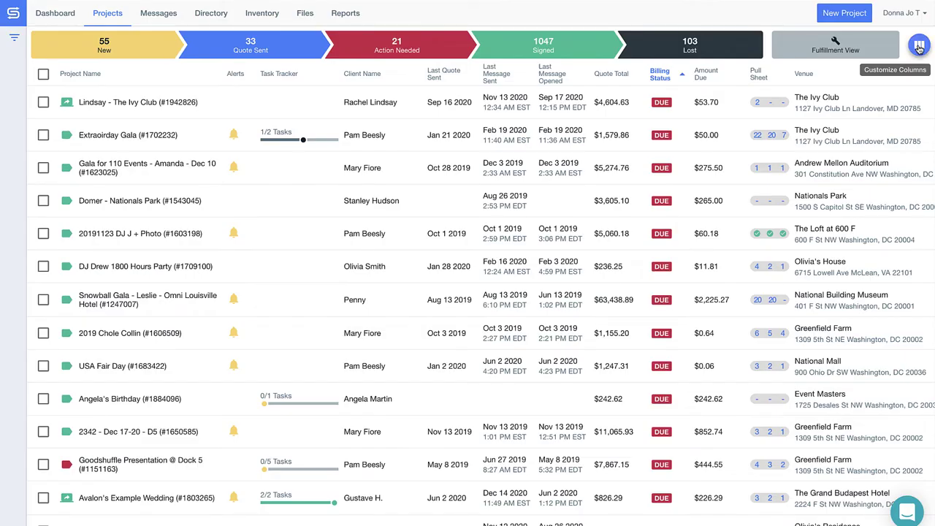
click(919, 45)
click(441, 136)
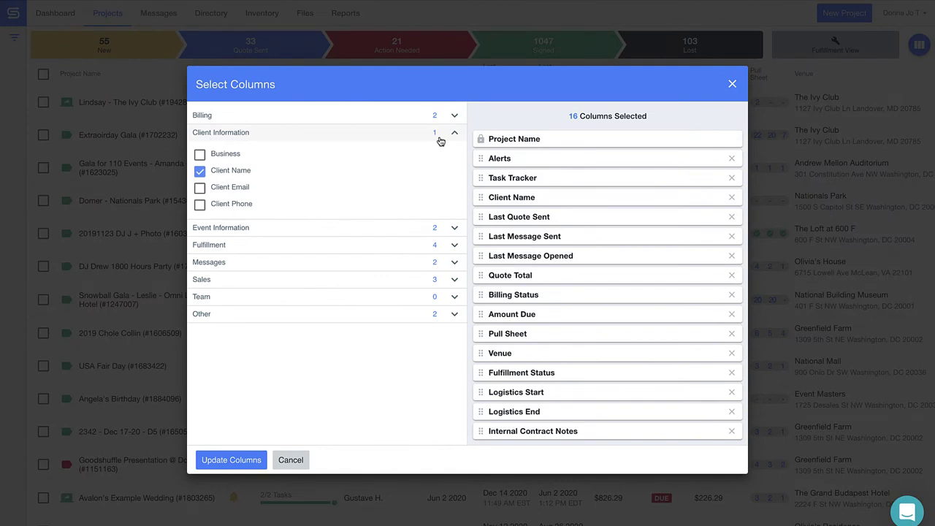
click(200, 155)
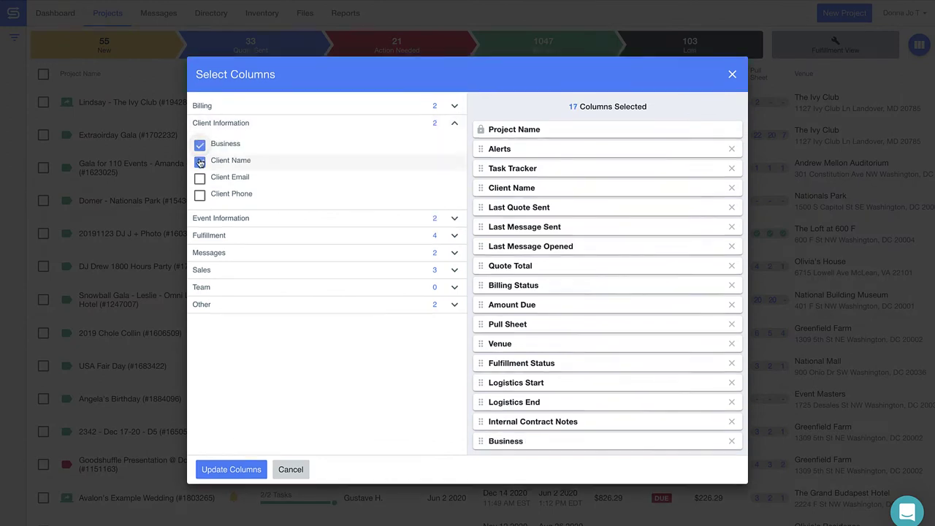
drag(711, 440, 709, 168)
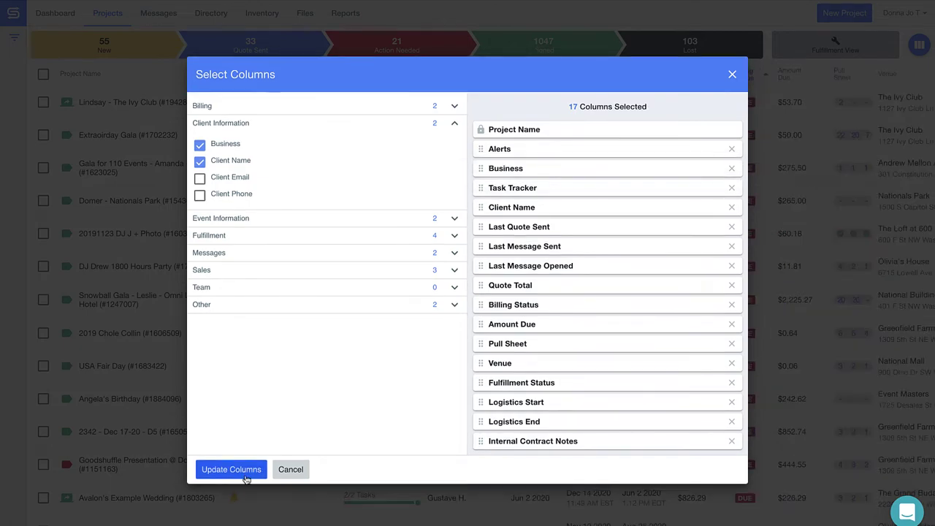
click(231, 470)
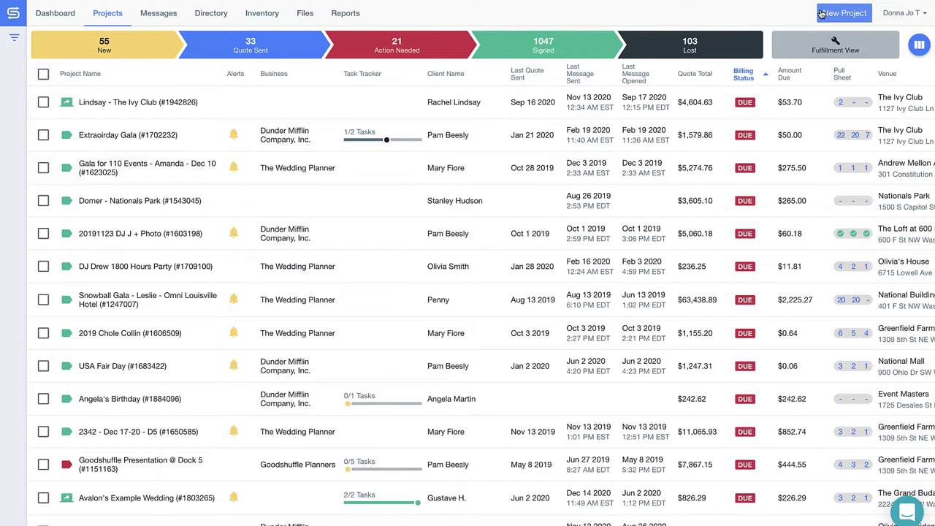
Start a new project with the client selected and The Darcy as the venue.
click(822, 13)
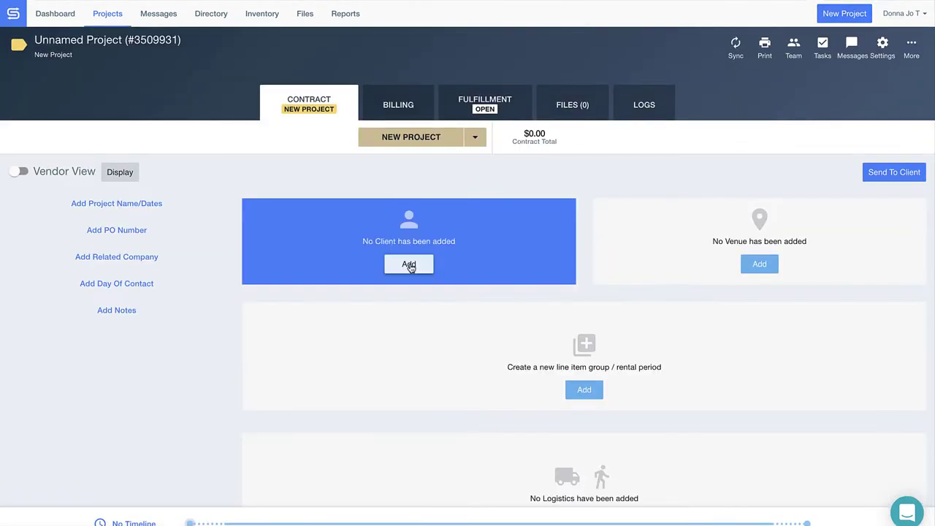
click(411, 264)
text(rach)
click(407, 299)
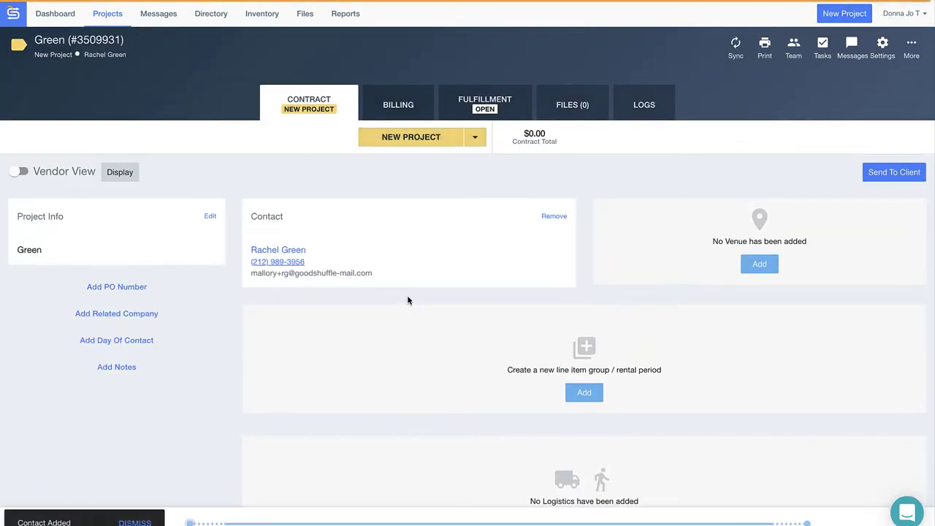
click(761, 266)
text(The Darcy)
key(Return)
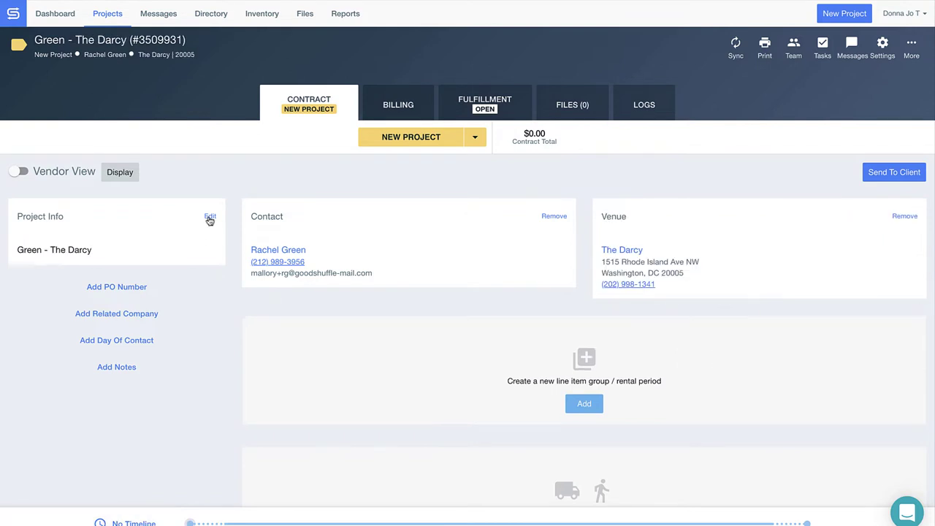
Rename the project to 'Ross + Rachel's Wedding @ The Darcy' and set its event date.
click(208, 216)
triple_click(198, 264)
text(Ross + Rachel's Wedding @ The Darcy)
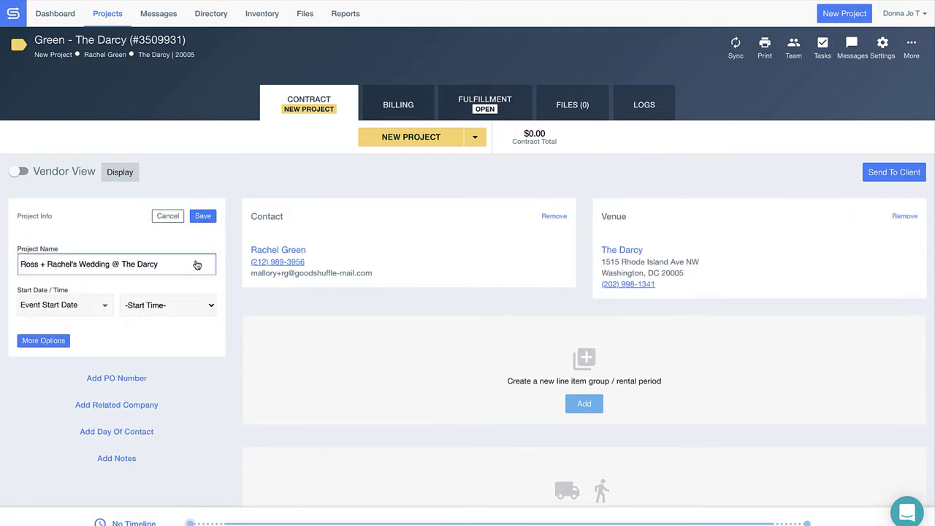
click(81, 305)
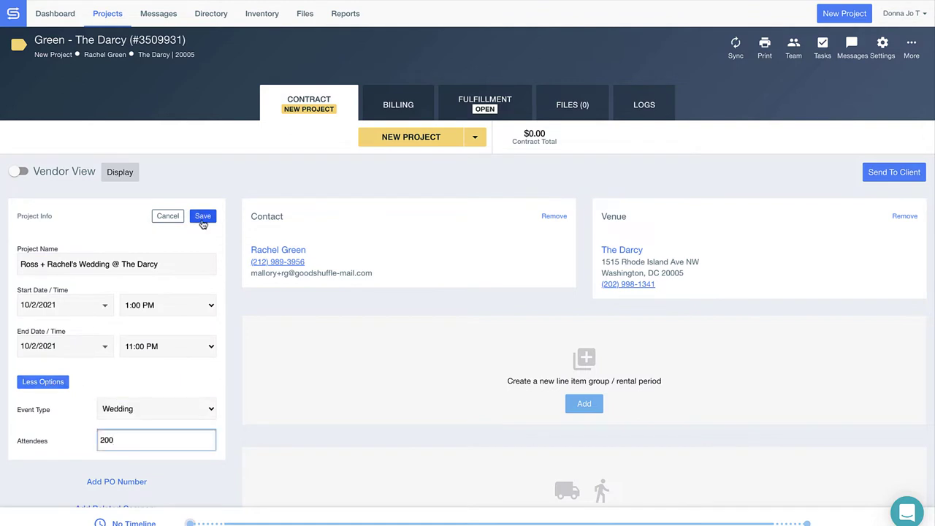
click(202, 215)
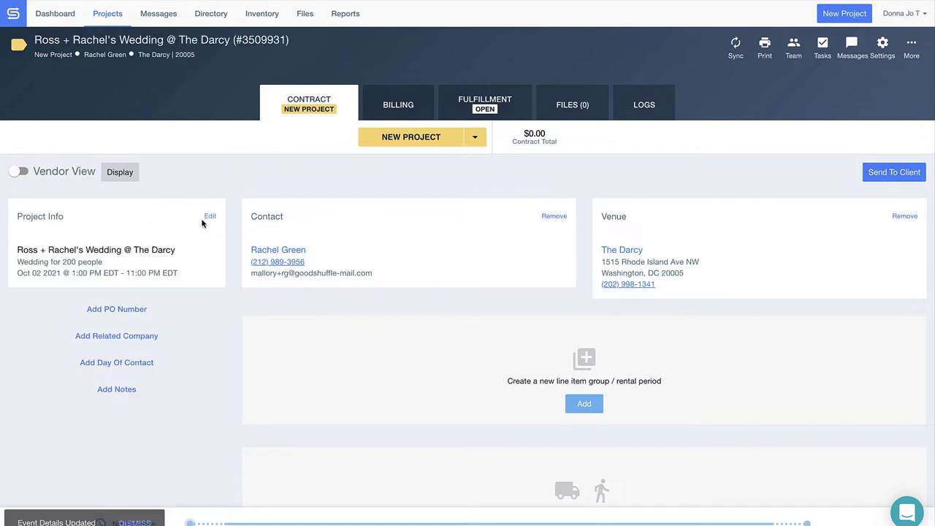
Link The Wedding Planner as the related company and save the day-of contact.
click(125, 335)
click(123, 361)
text(wedd)
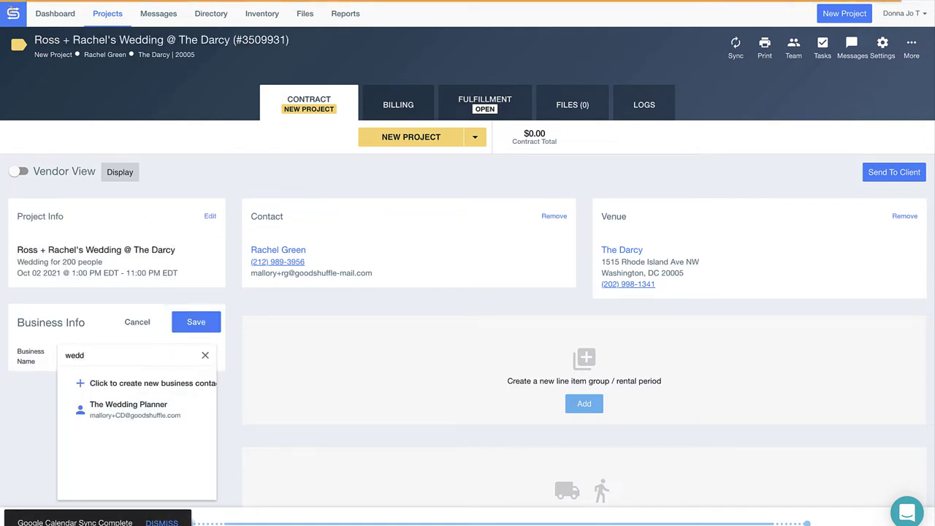
click(125, 409)
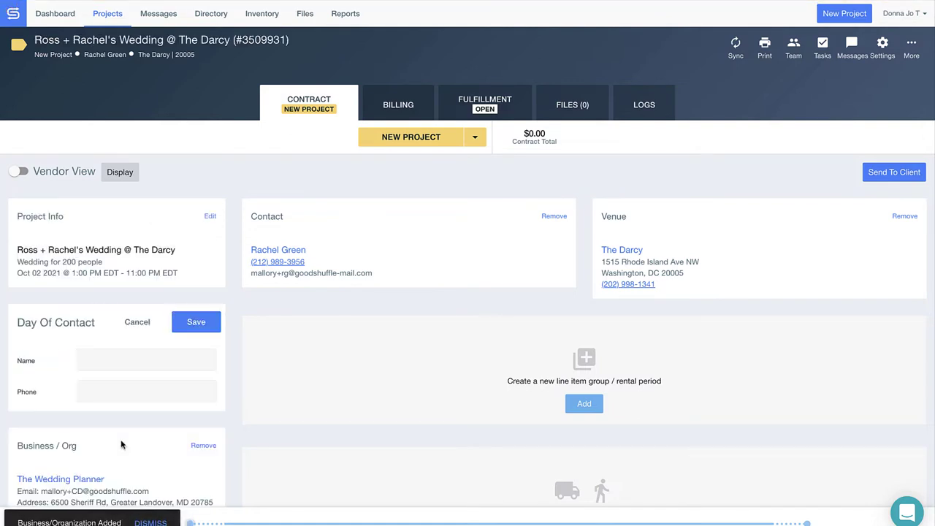
click(197, 323)
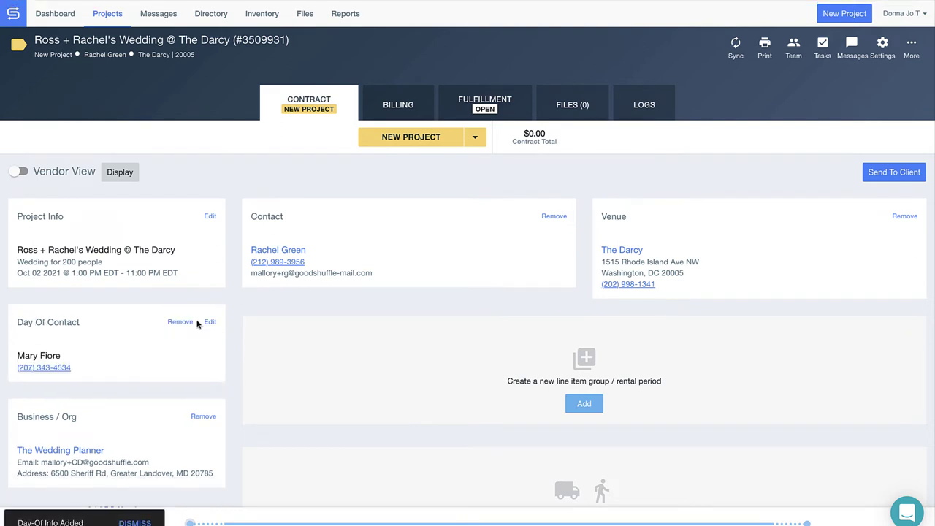
scroll(197, 323, down, 3)
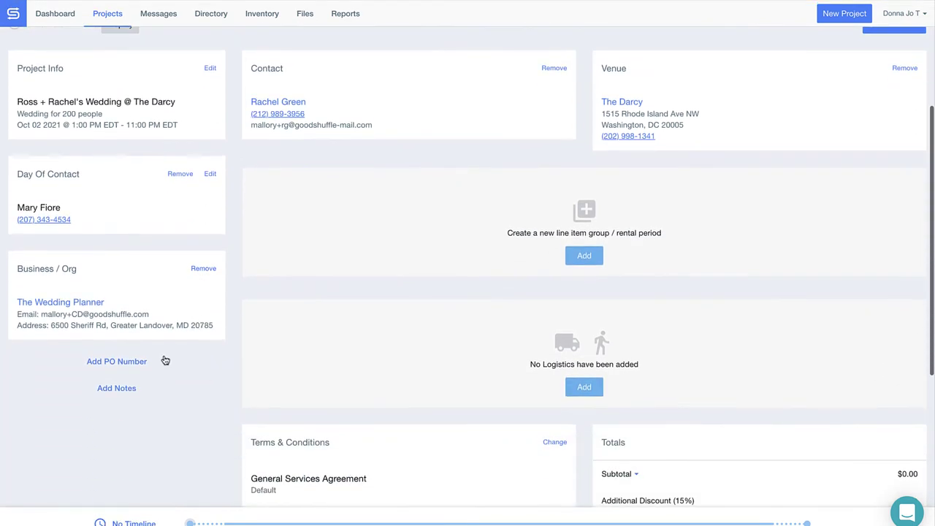
Paste the client-visible note and the internal note into the project notes.
click(117, 387)
scroll(122, 388, down, 2)
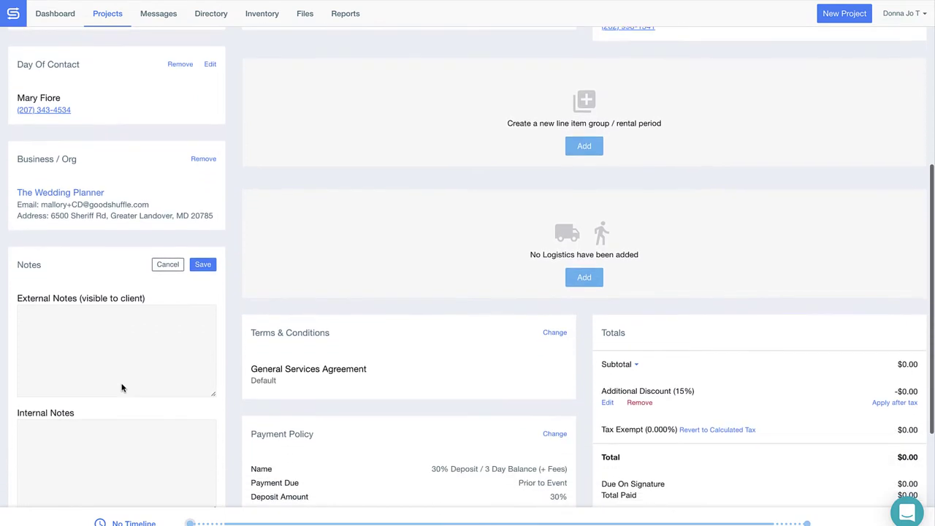
click(51, 300)
text(Final guest count needed by 09/26)
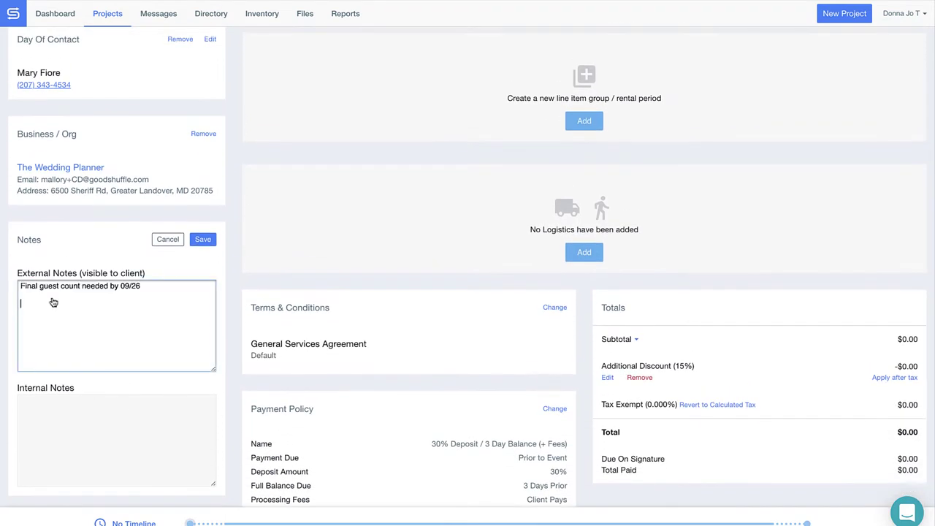
click(115, 428)
text(They were not on a break!)
Save the notes and create the line item group 'Florals for The Ceremony in the Courtyard'.
click(202, 239)
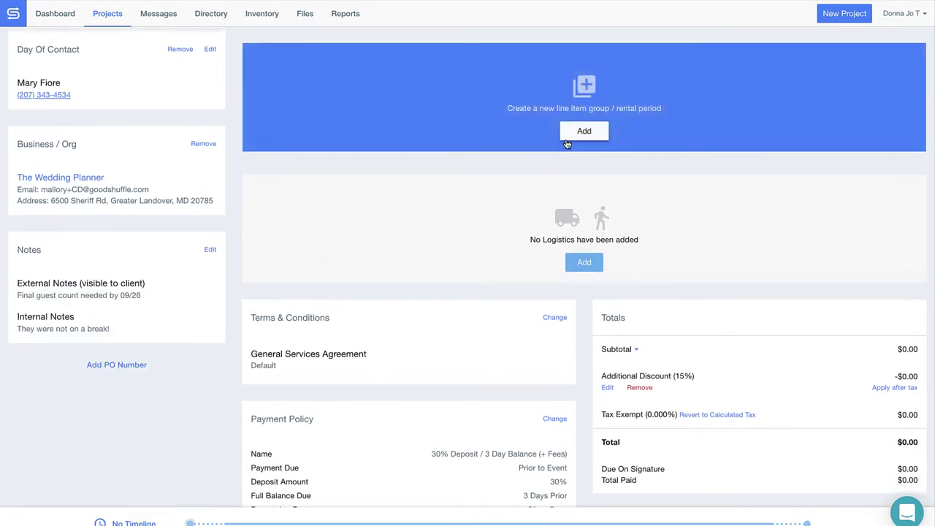
click(585, 131)
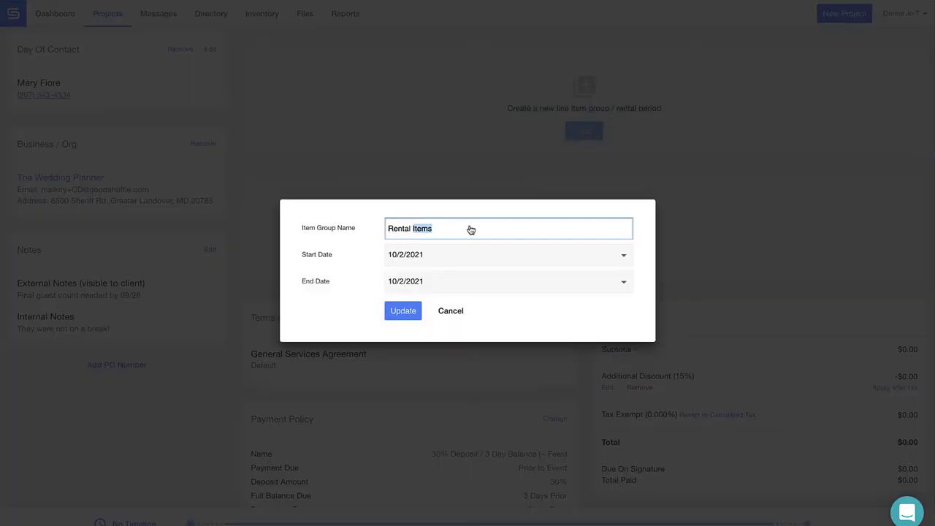
triple_click(468, 229)
text(Florals for The Ceremony in the Courtyard)
click(403, 311)
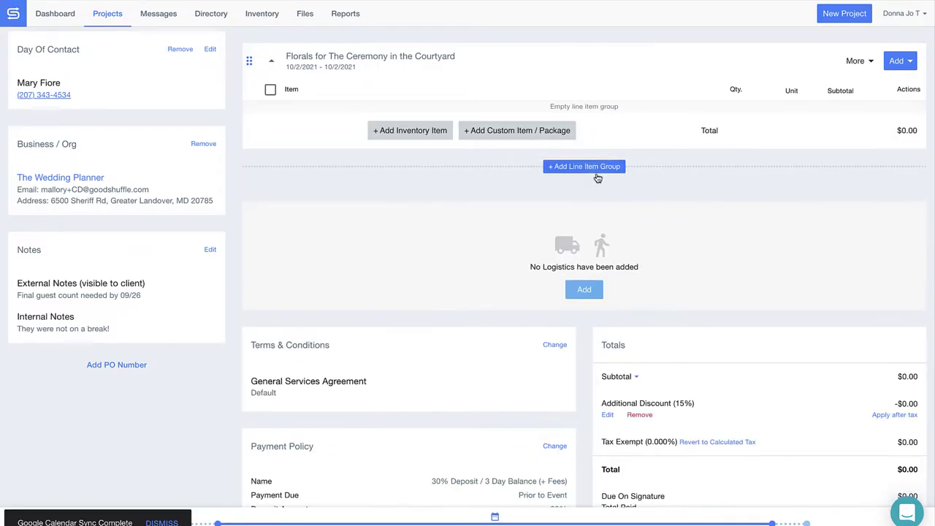
Add a second line item group named 'Centerpieces for Reception in Banks Ballroom'.
click(593, 166)
triple_click(548, 234)
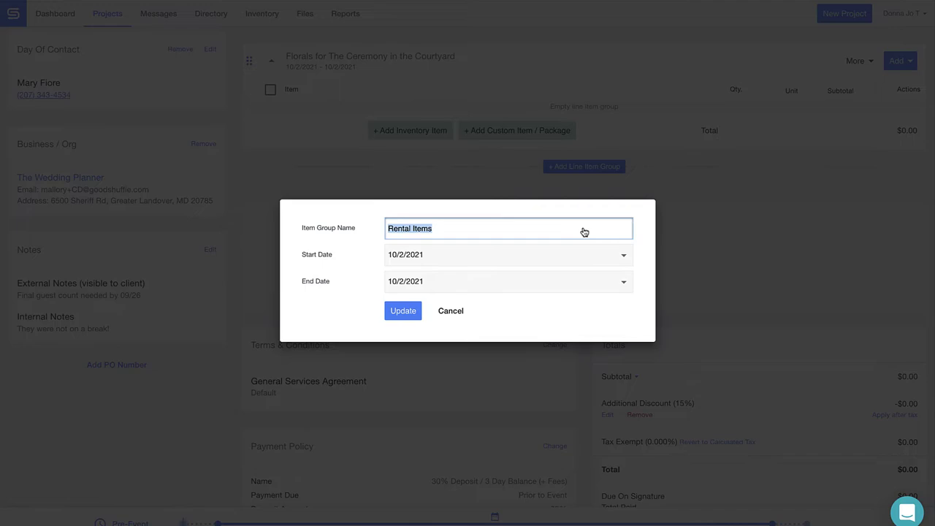
text(Centerpieces for Reception in Banks Ballroom)
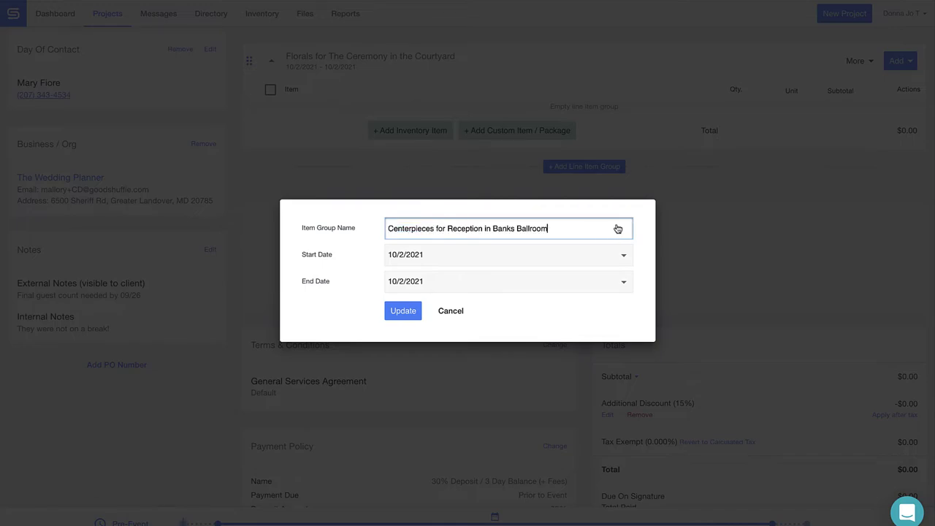
click(404, 311)
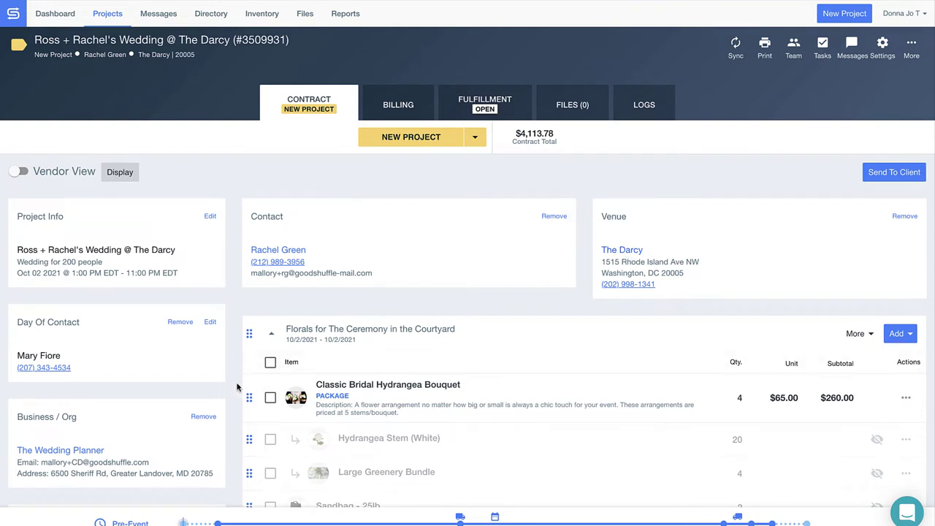
Review The Wedding Planner's contacts, projects, billing balance and files, then close its panel.
click(40, 452)
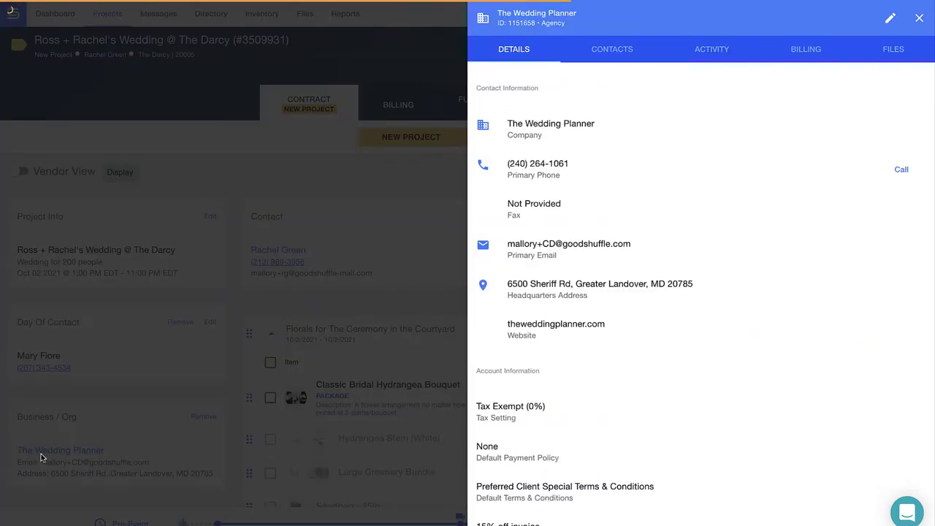
click(603, 50)
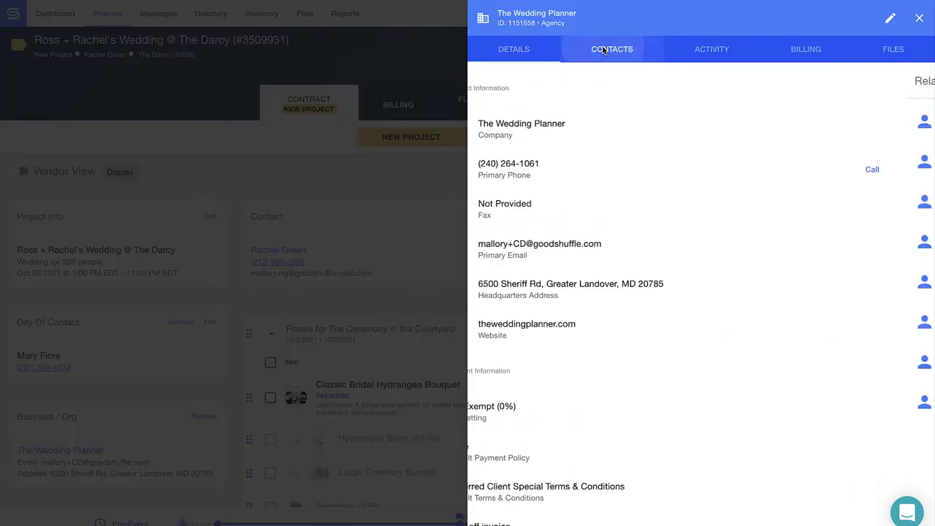
click(716, 49)
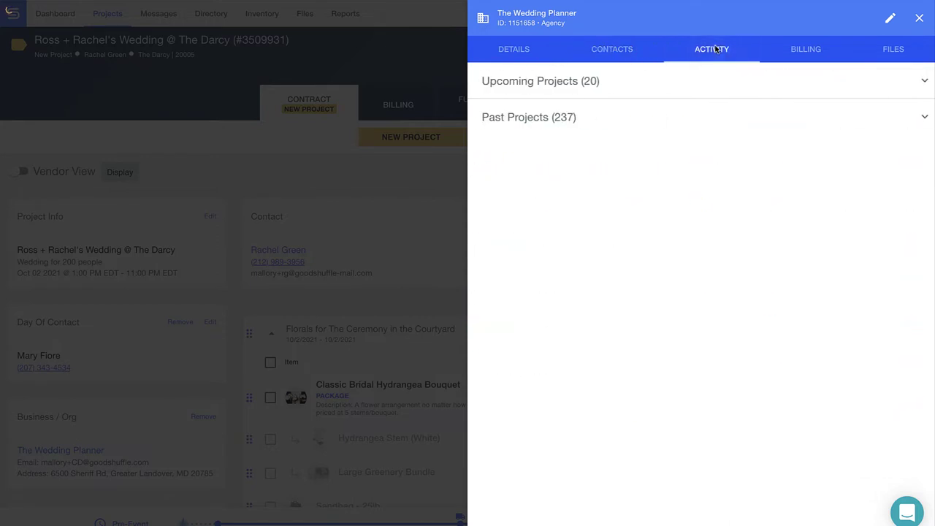
click(808, 48)
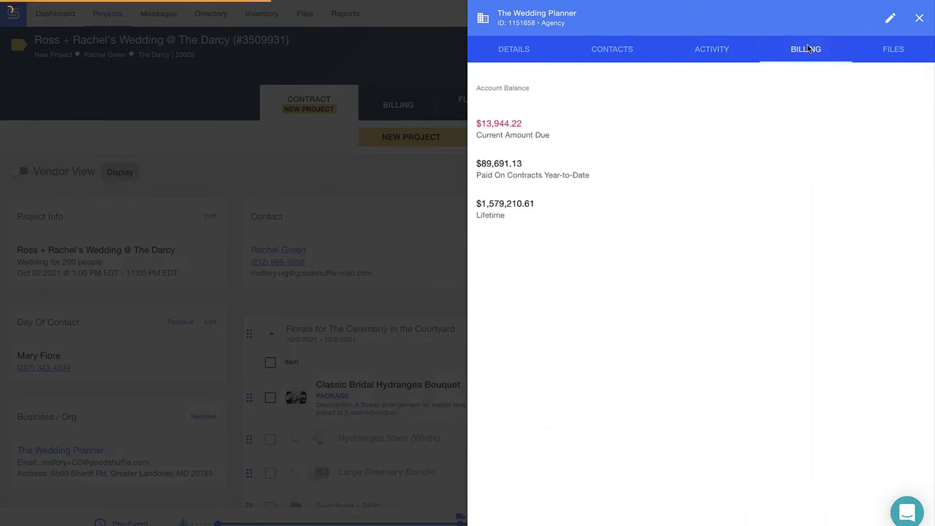
click(899, 52)
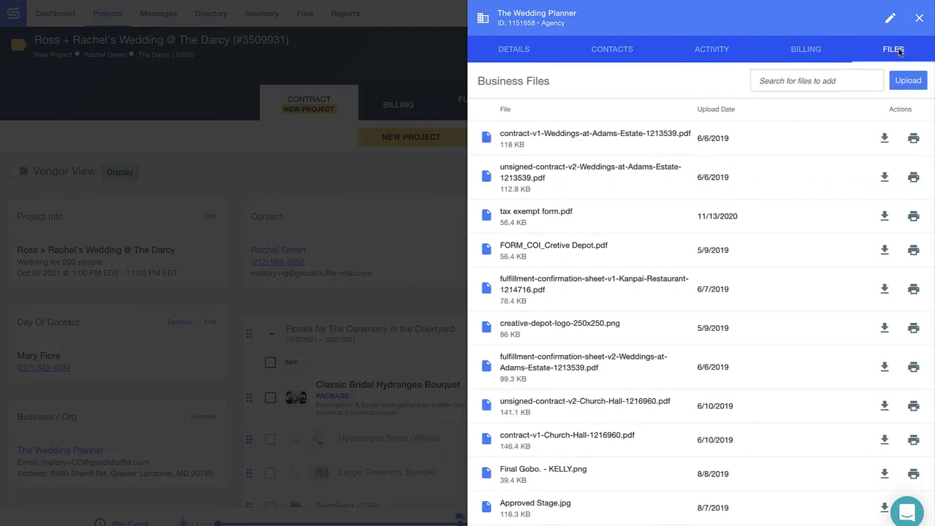
click(919, 17)
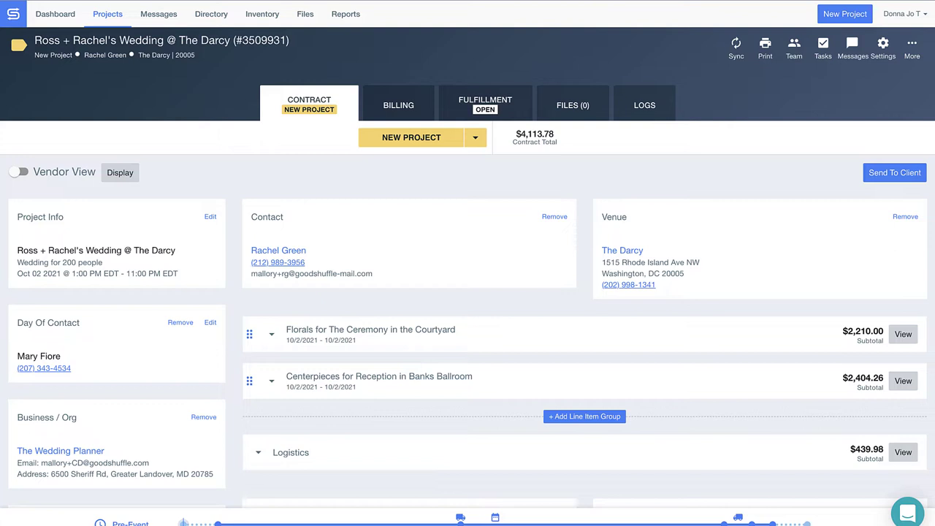
Expand the ceremony Florals group, scroll through its items, then expand the Centerpieces for Reception group.
click(271, 338)
scroll(271, 338, down, 3)
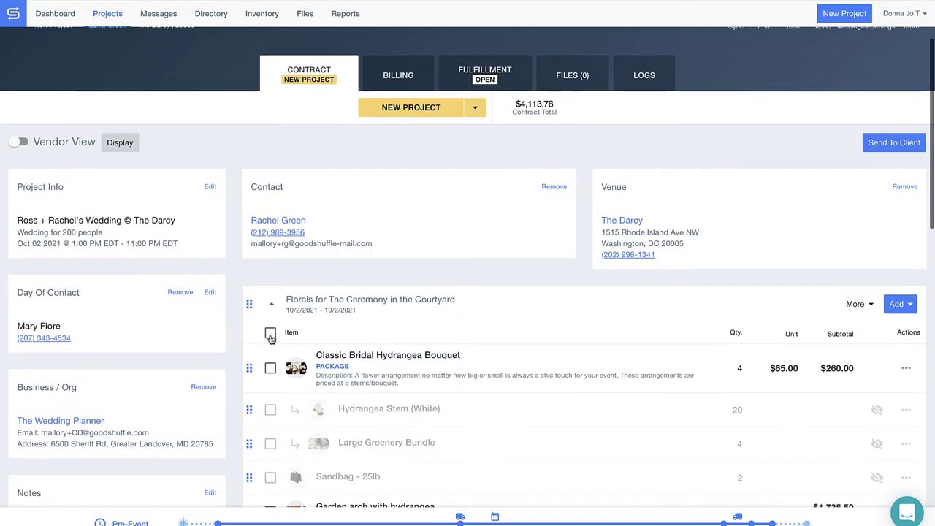
scroll(271, 339, down, 2)
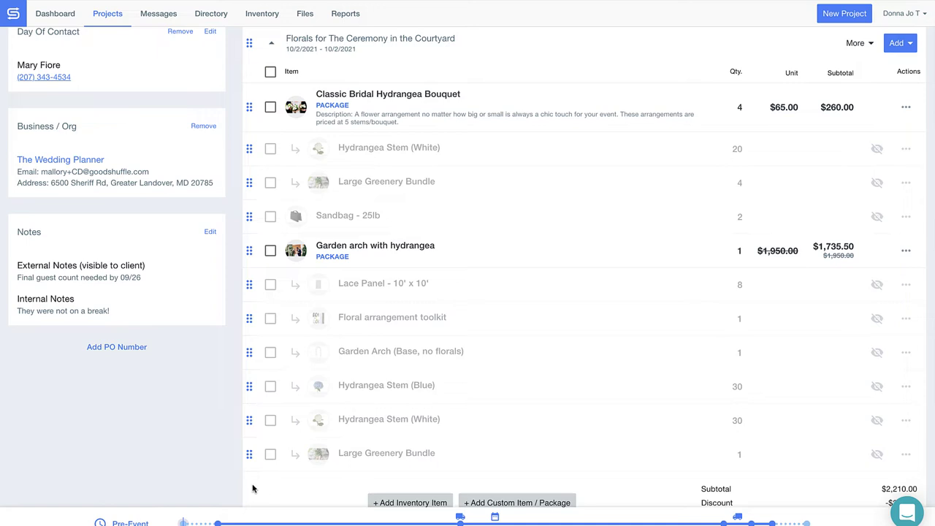
scroll(230, 484, down, 5)
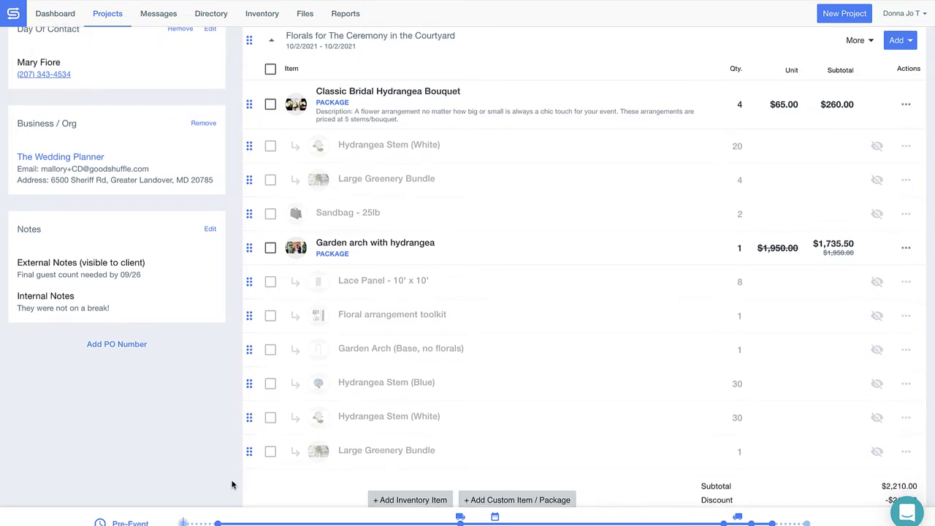
scroll(232, 484, down, 8)
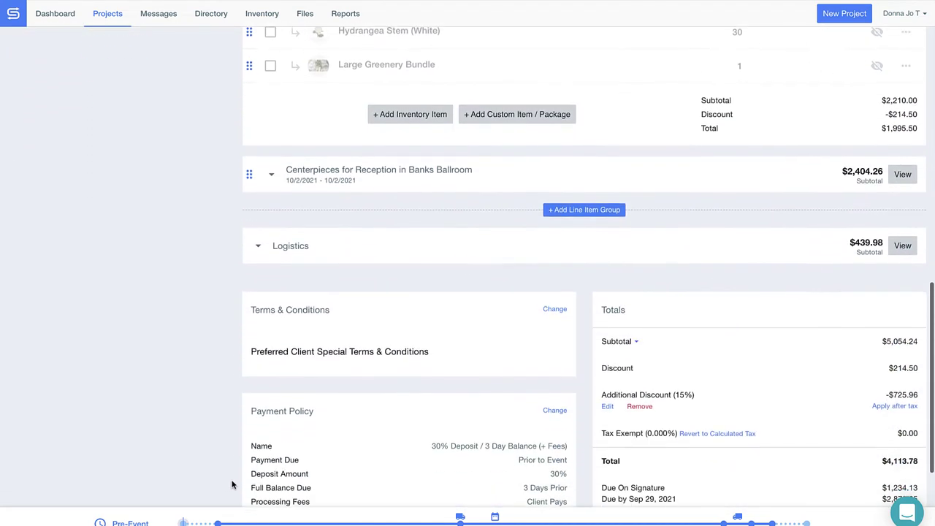
scroll(233, 484, down, 1)
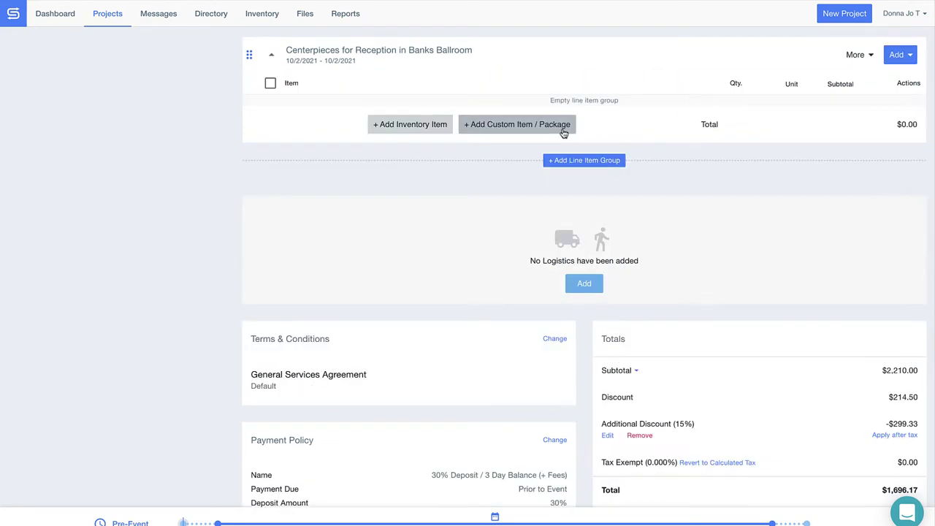
click(564, 132)
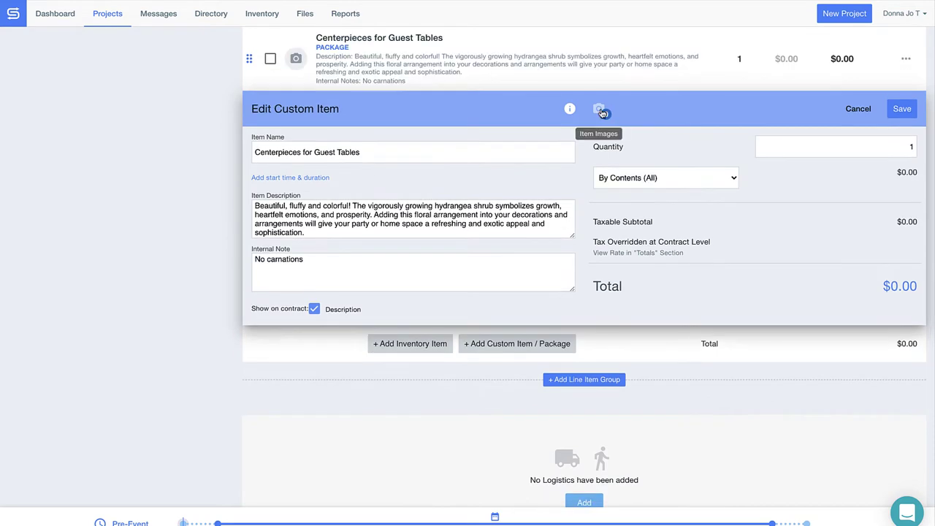
Make the blue-tablecloth photo the first package image and save the Centerpieces for Guest Tables package.
click(602, 109)
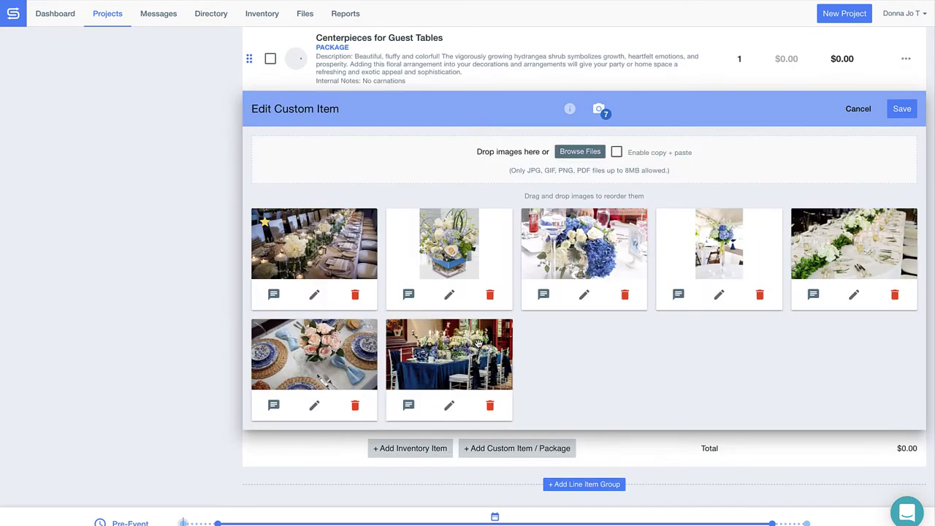
drag(478, 345, 293, 249)
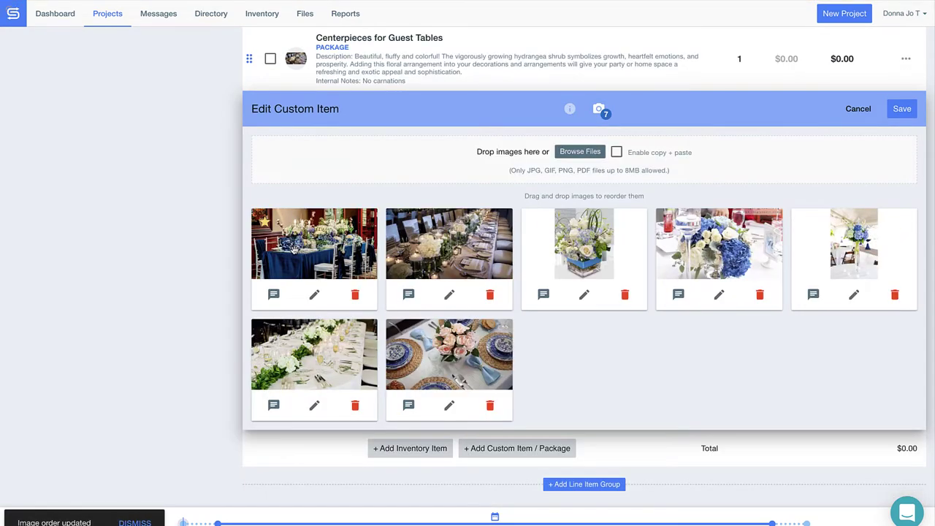
click(902, 108)
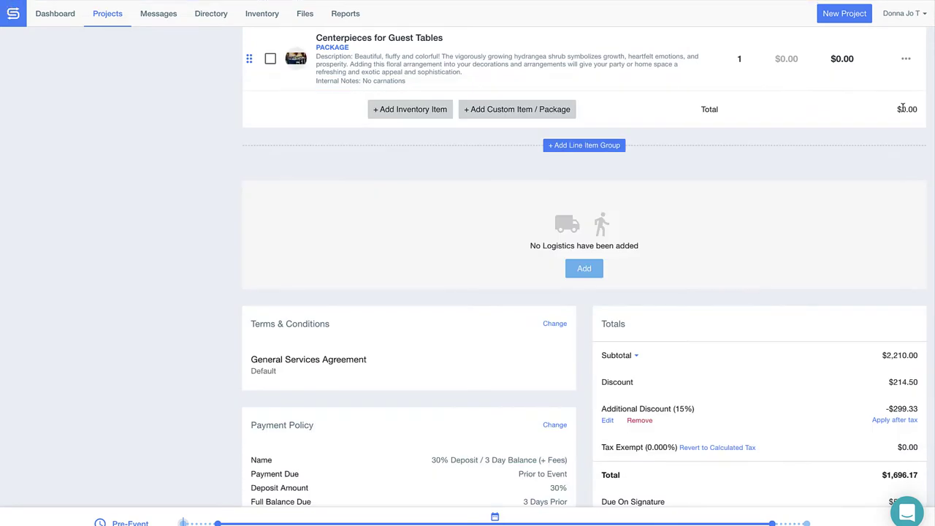
click(905, 58)
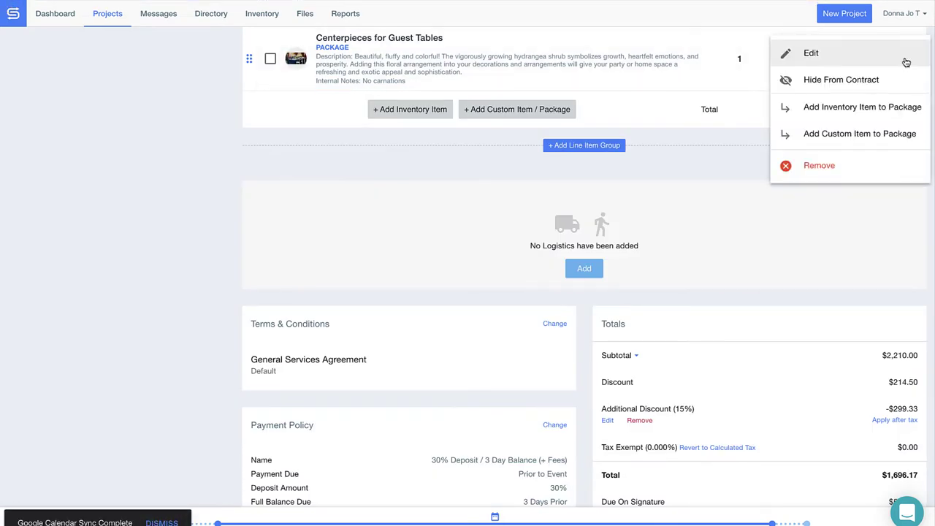
Search for the Smoky Blue vase and add 1.5 hours of floral arranging to the package.
click(909, 108)
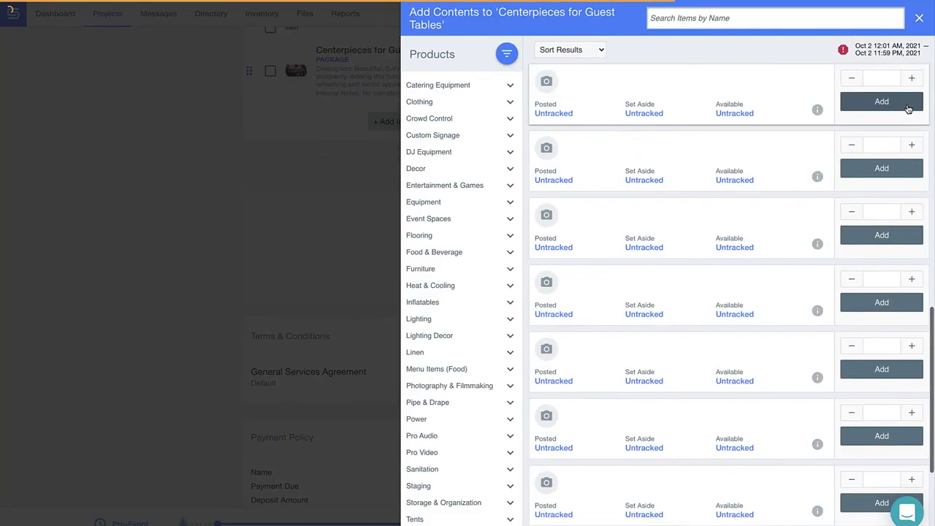
text(smoky)
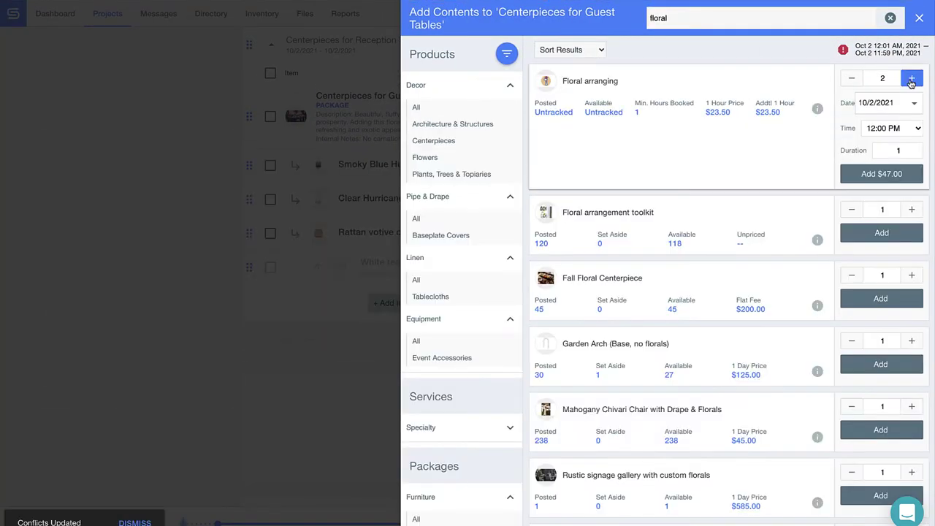
double_click(903, 151)
text(1.5)
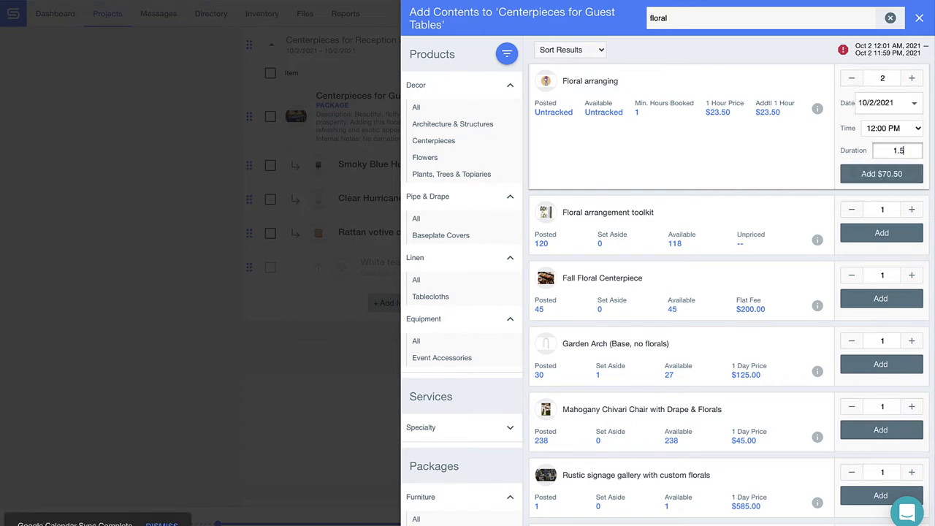
click(903, 175)
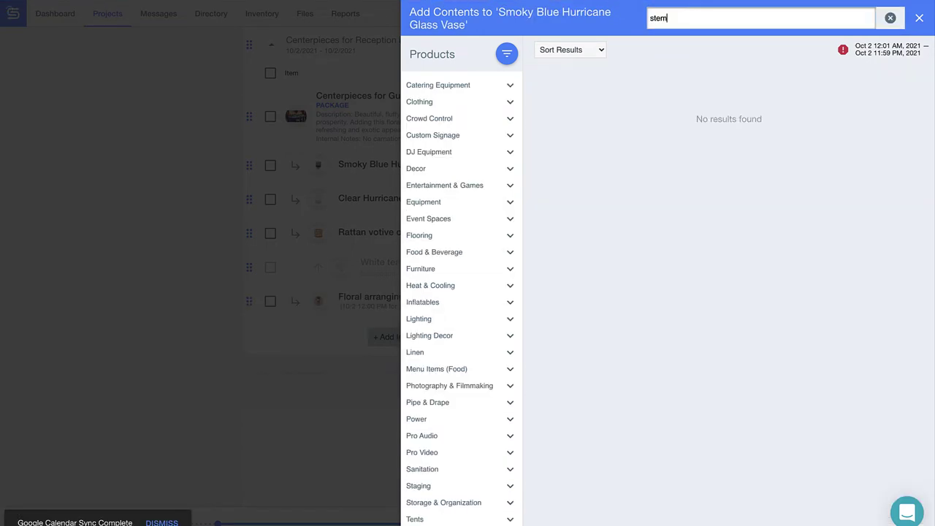
Add 5 blue hydrangea, 2 eucalyptus and 3 white lilac stems to the vase.
click(885, 211)
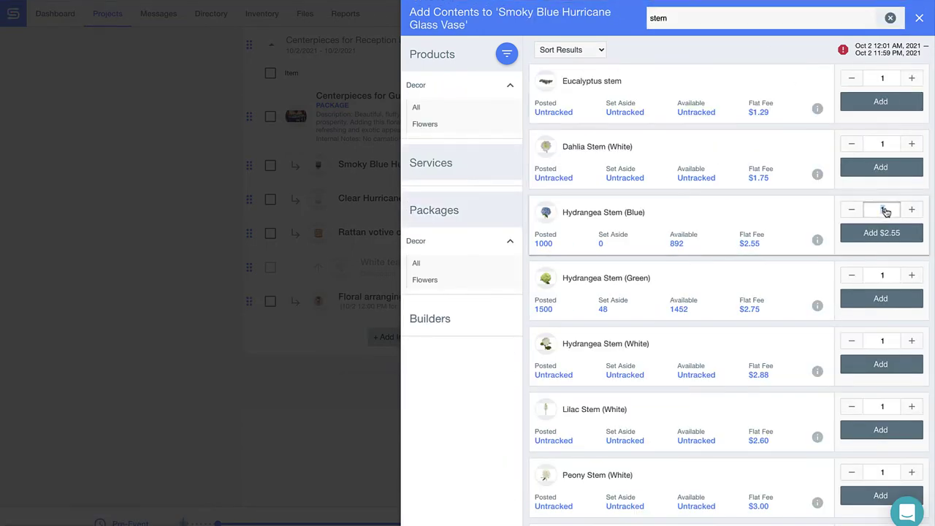
text(5)
click(881, 232)
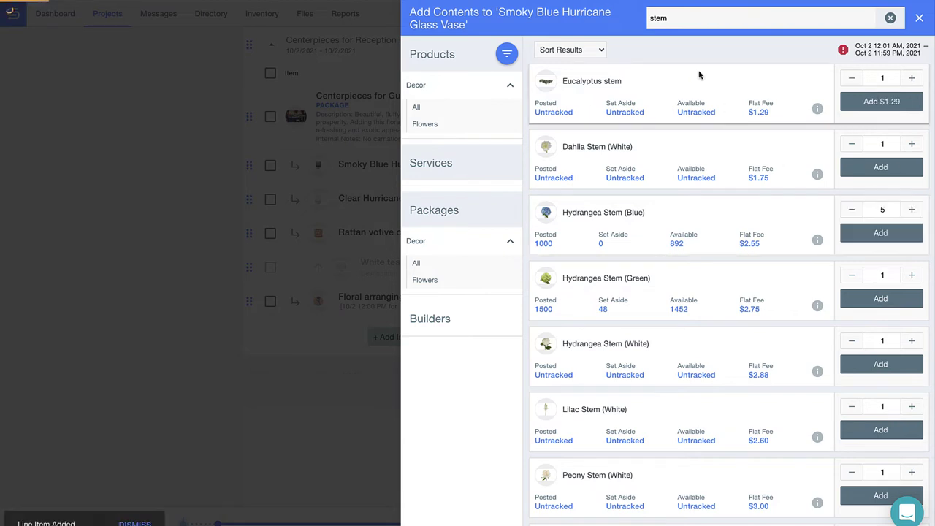
click(912, 77)
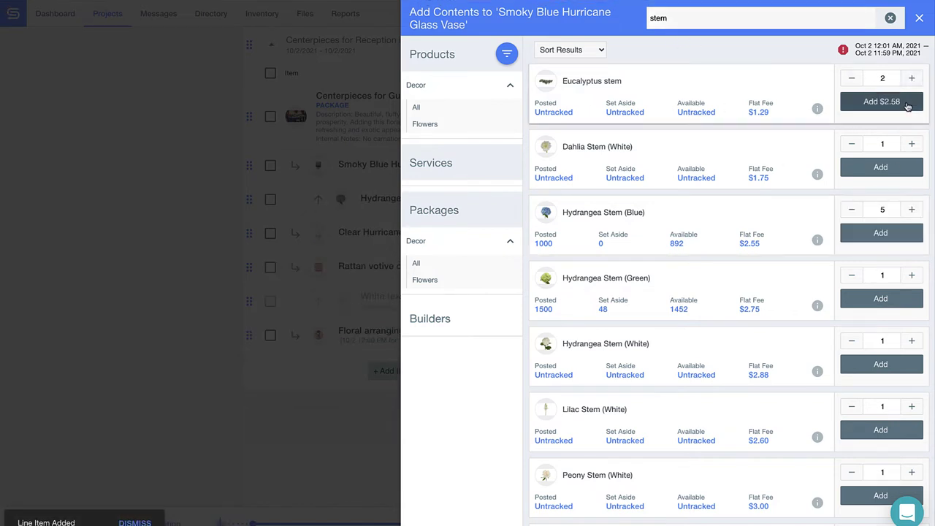
click(906, 107)
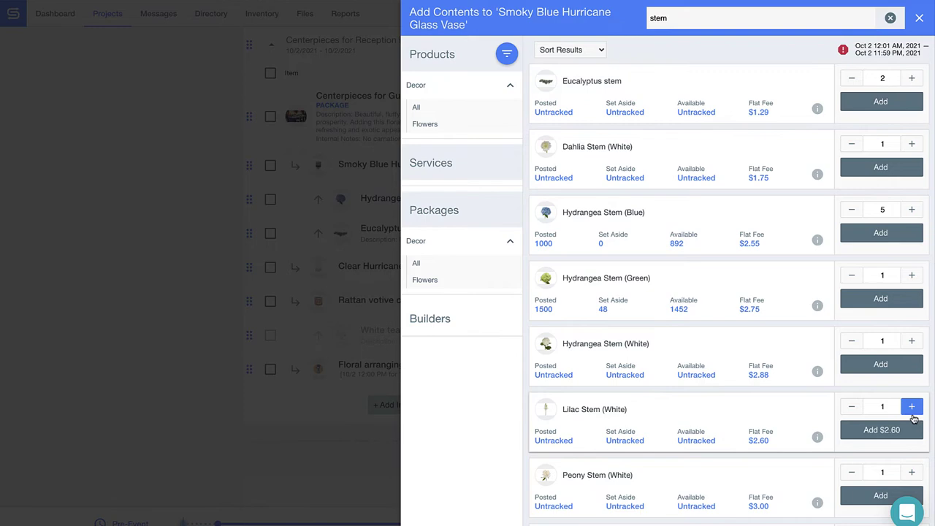
double_click(890, 409)
text(3)
click(889, 431)
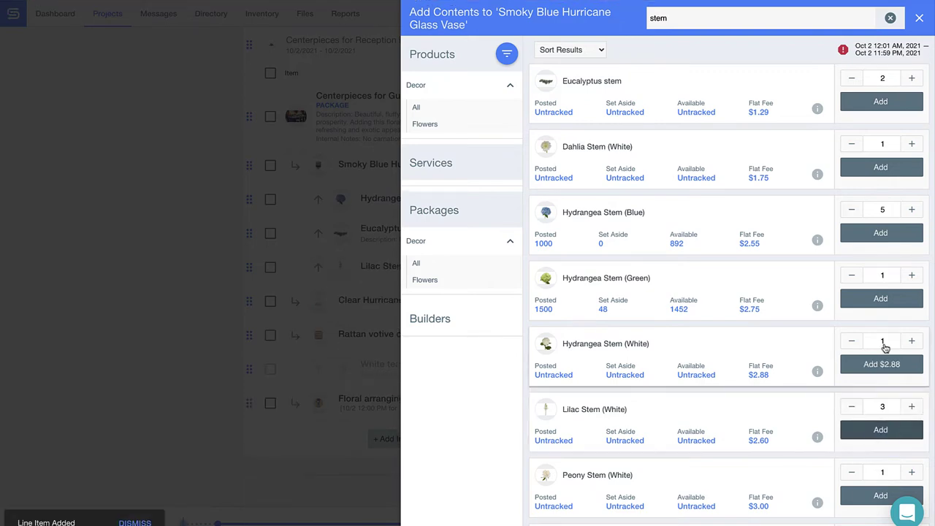
click(919, 17)
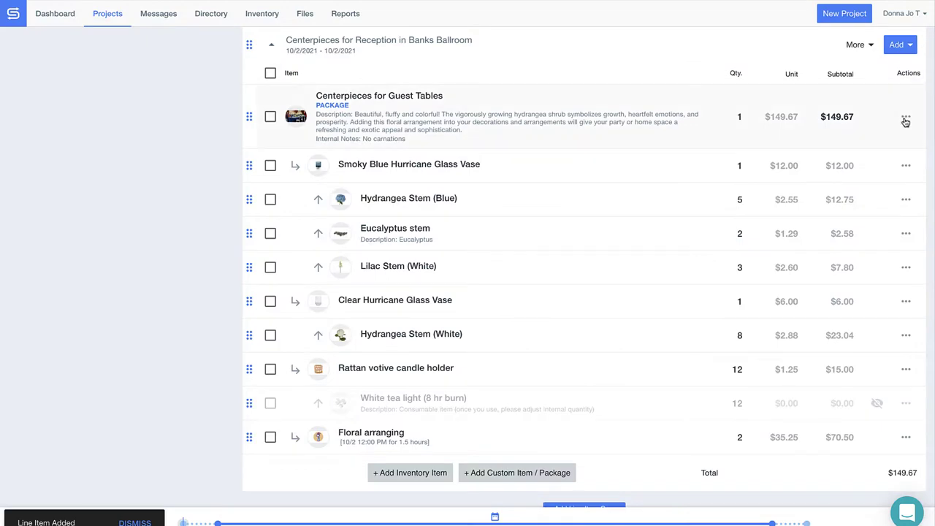
Change the Centerpieces for Guest Tables package quantity to 19 and save it.
click(906, 119)
click(904, 120)
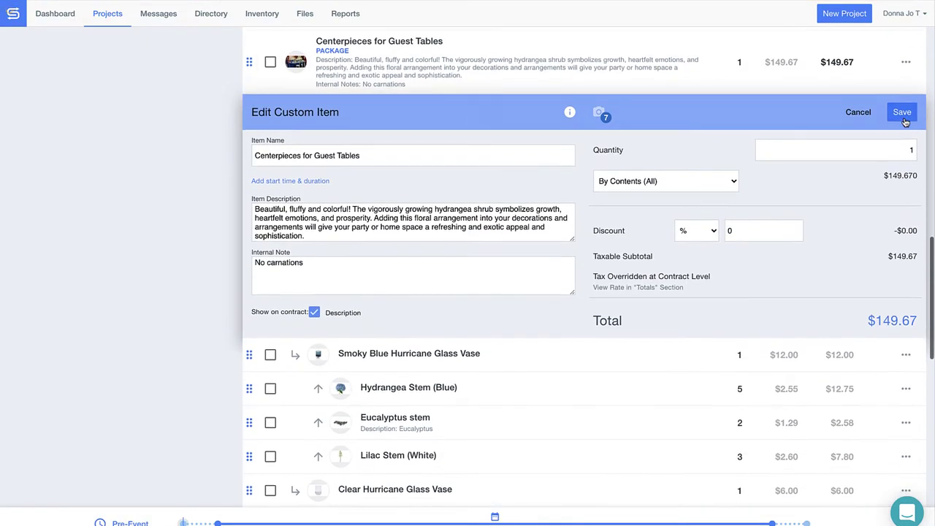
text(9)
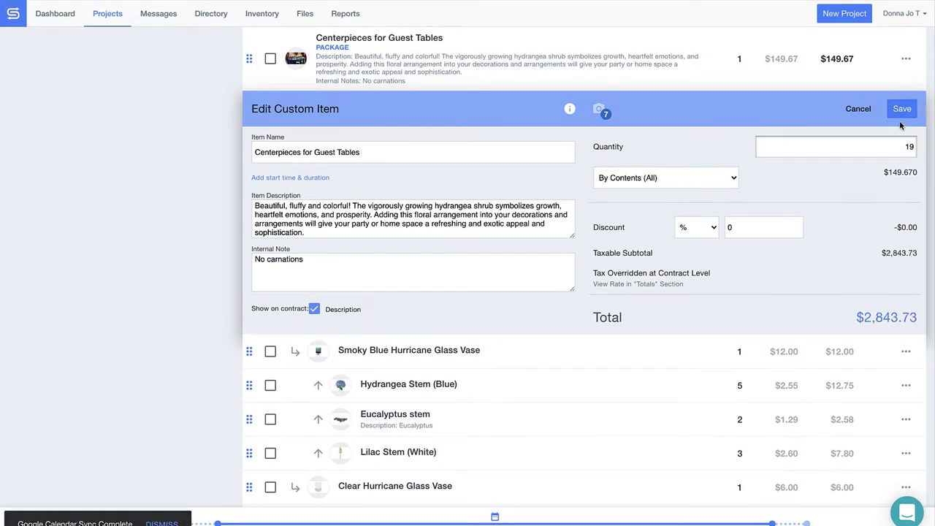
click(902, 108)
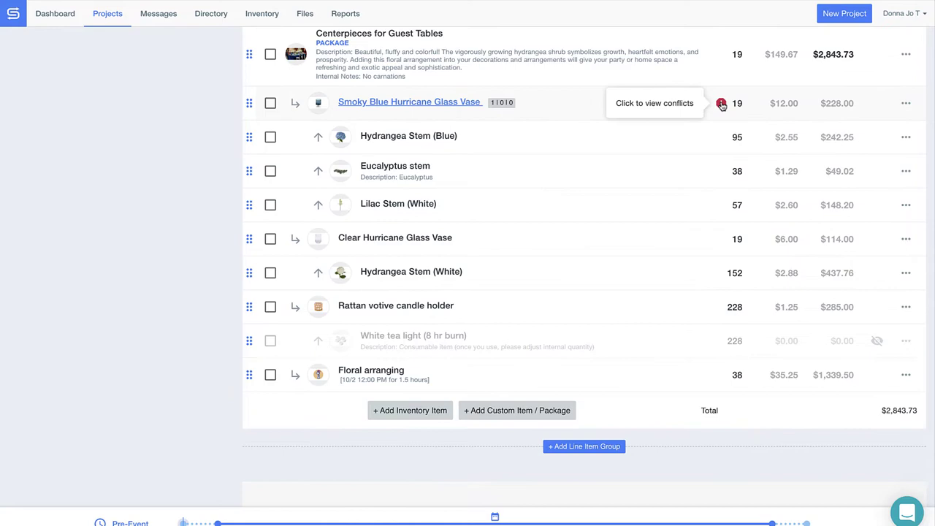
Open the availability conflicts for the Smoky Blue Hurricane Glass Vase.
click(721, 103)
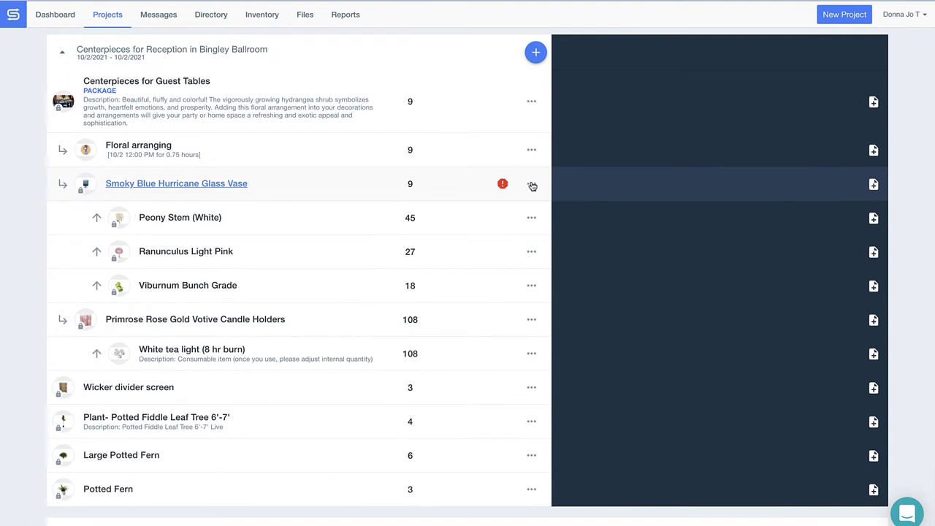
Mark the Smoky Blue vase row as a subrental and save its internal note.
click(532, 184)
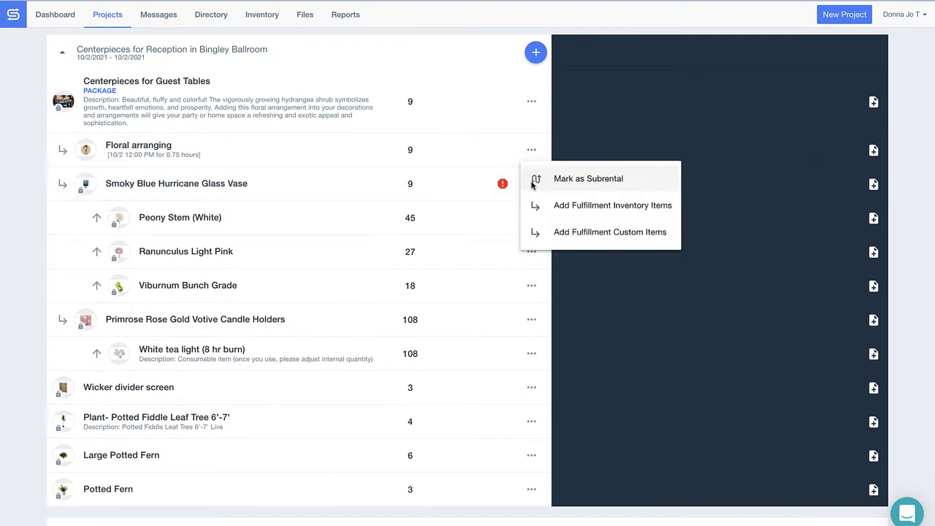
click(533, 180)
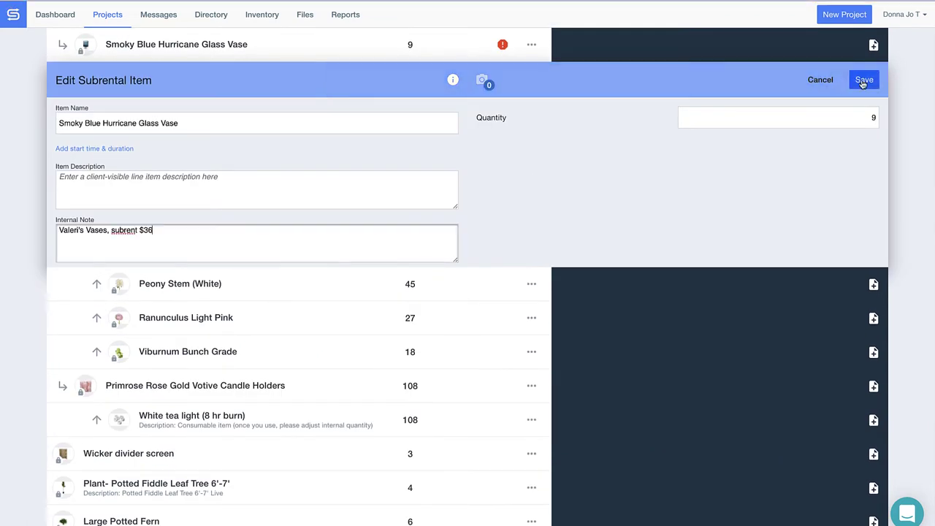
click(862, 82)
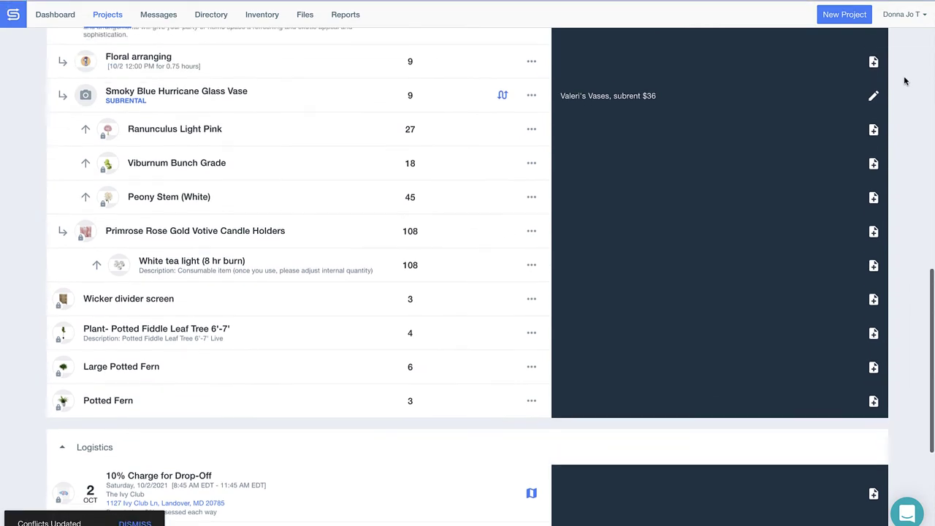
Open the Smoky Blue Hurricane Glass Vase inventory item in edit mode, then save and close it.
click(444, 237)
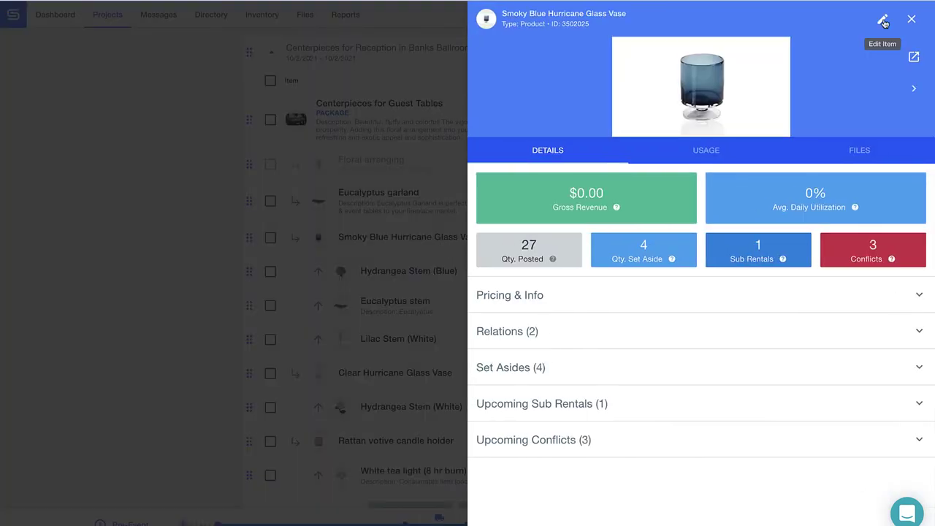
click(891, 17)
scroll(911, 91, down, 6)
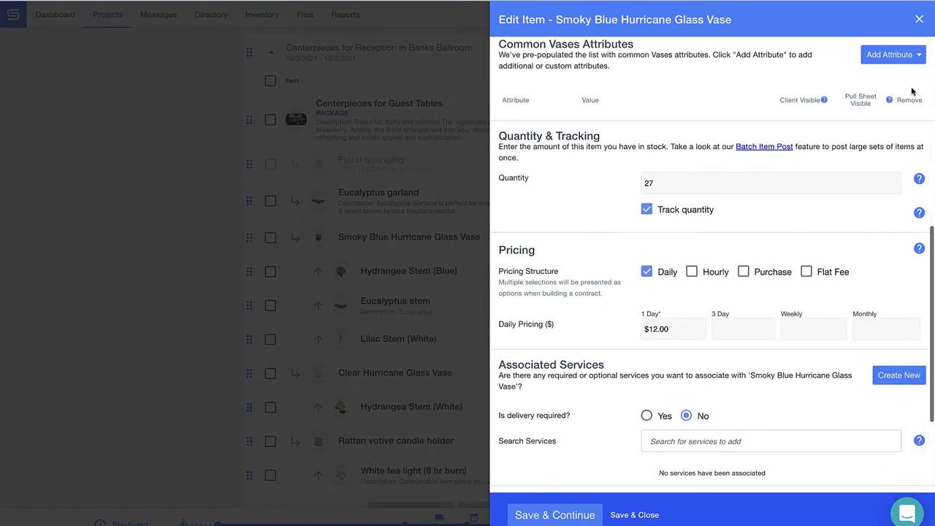
click(629, 515)
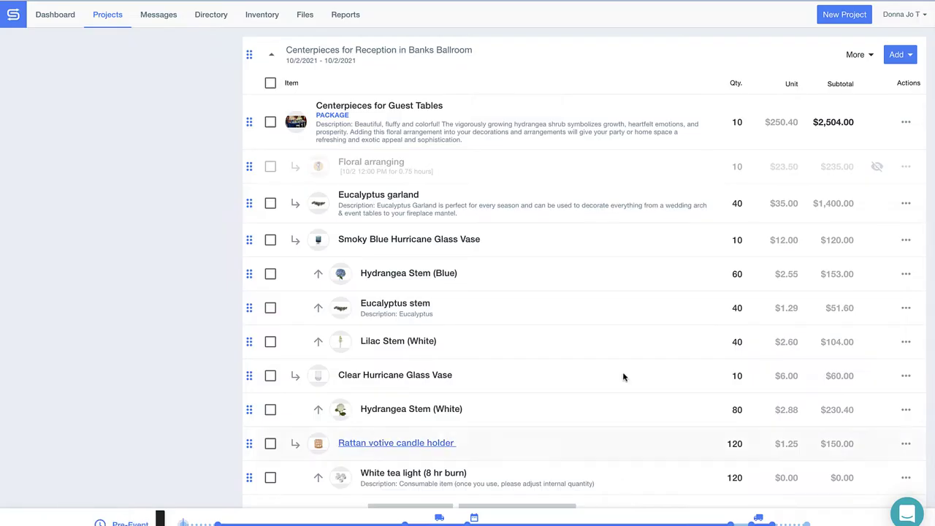
Swap the Smoky Blue vase for its alternate, 19 Blue Hurricane Glass Vases, bringing the contract to $4,113.78.
click(500, 173)
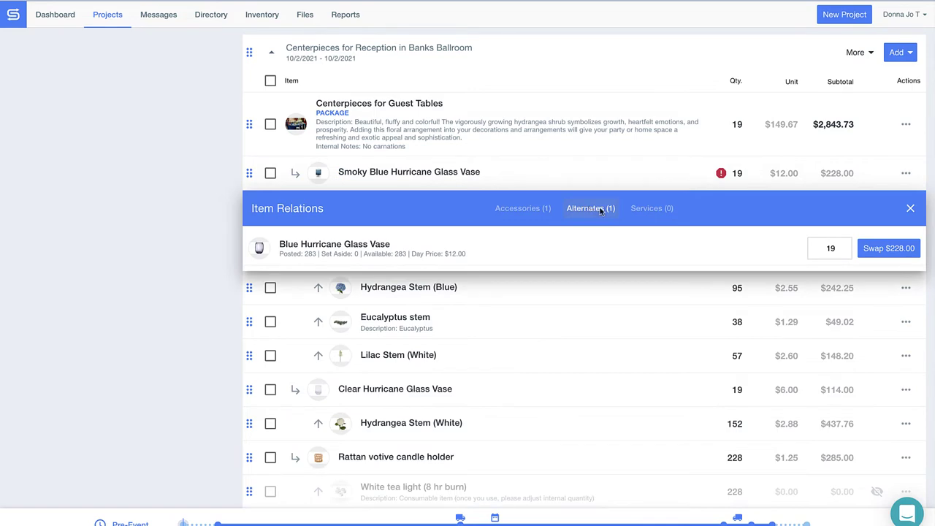
click(884, 249)
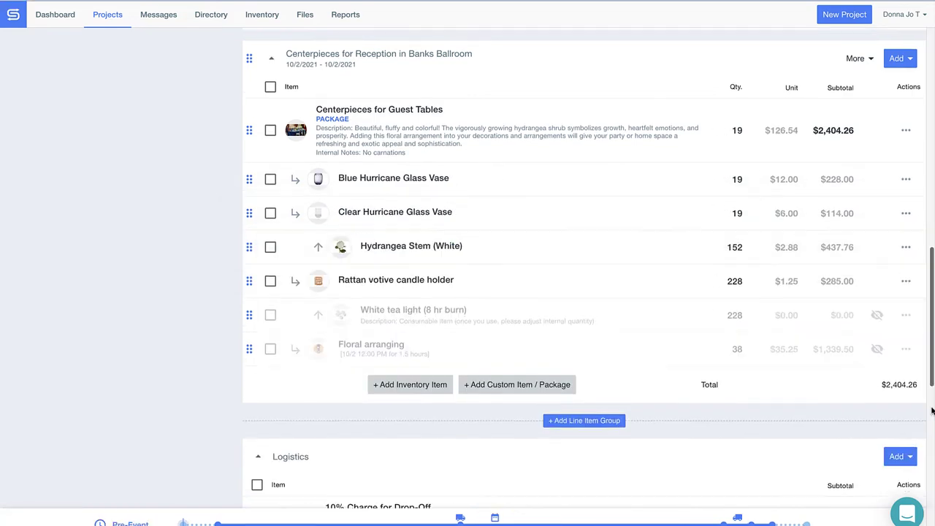
scroll(931, 411, up, 8)
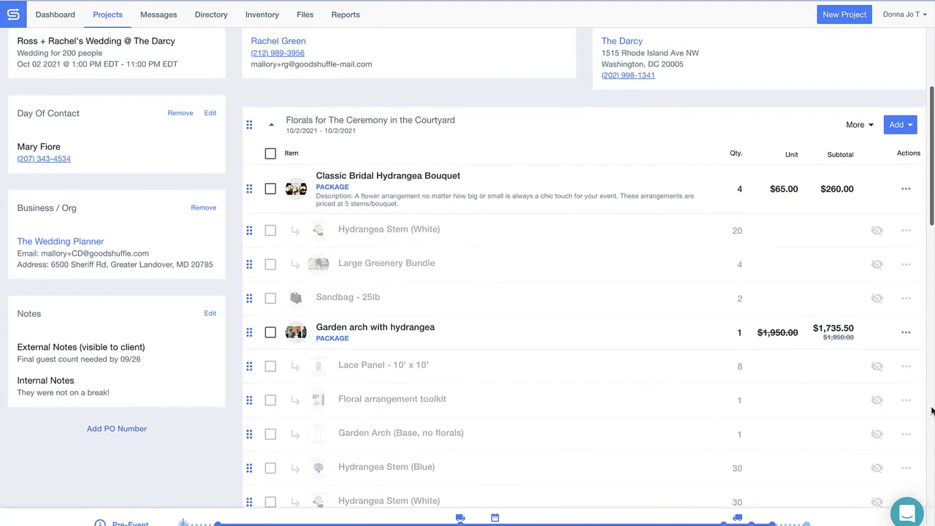
scroll(931, 411, up, 3)
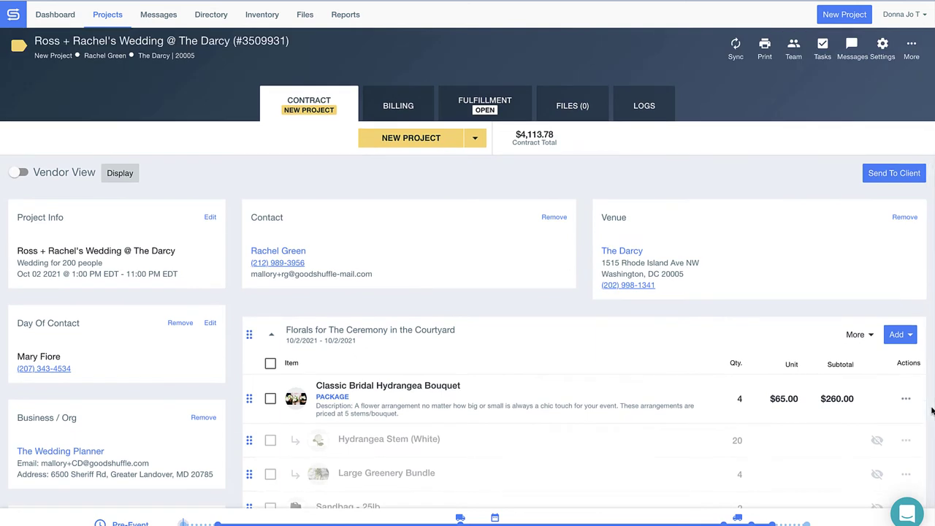
Send the quote email to the client, then open the resulting New Quote email showing $4,113.78.
click(893, 177)
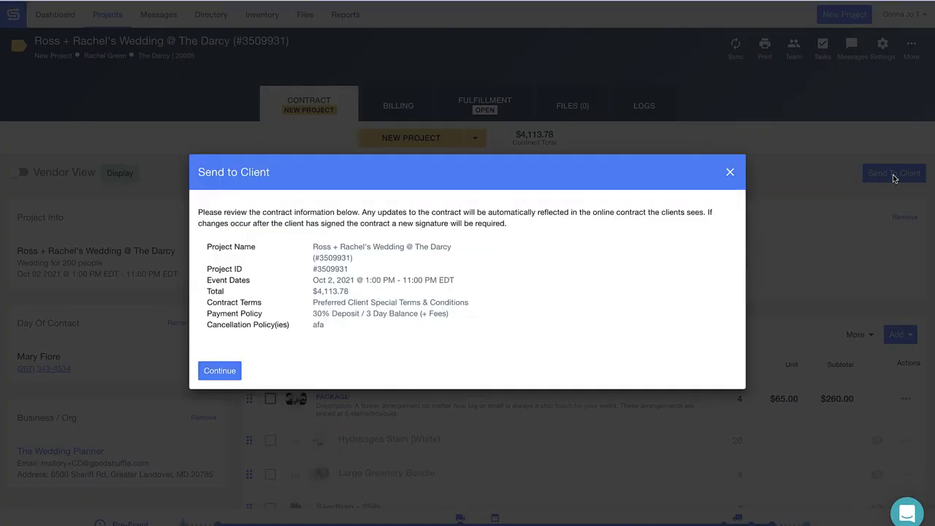
click(232, 382)
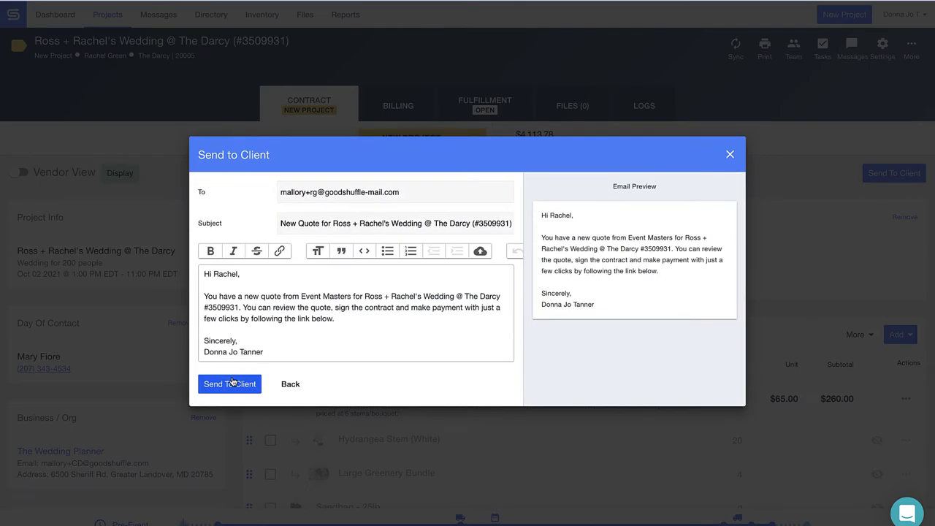
click(231, 382)
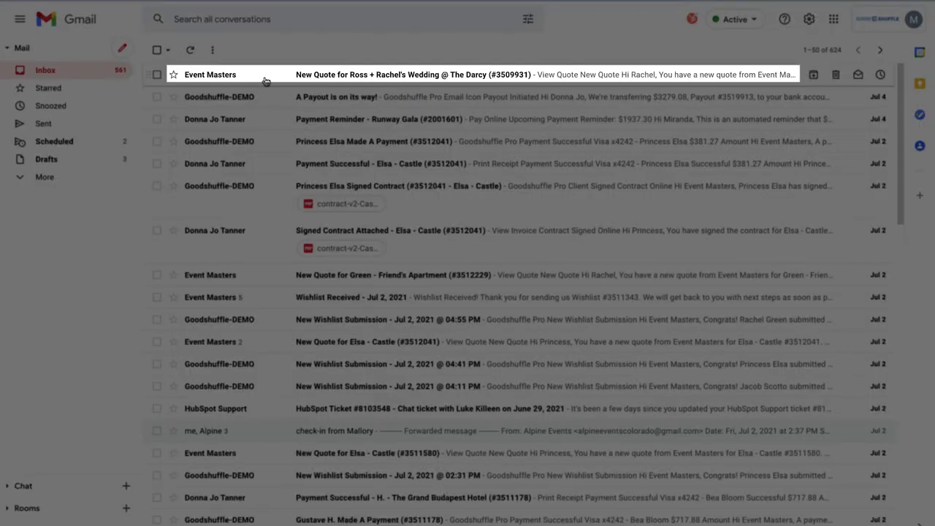
click(265, 81)
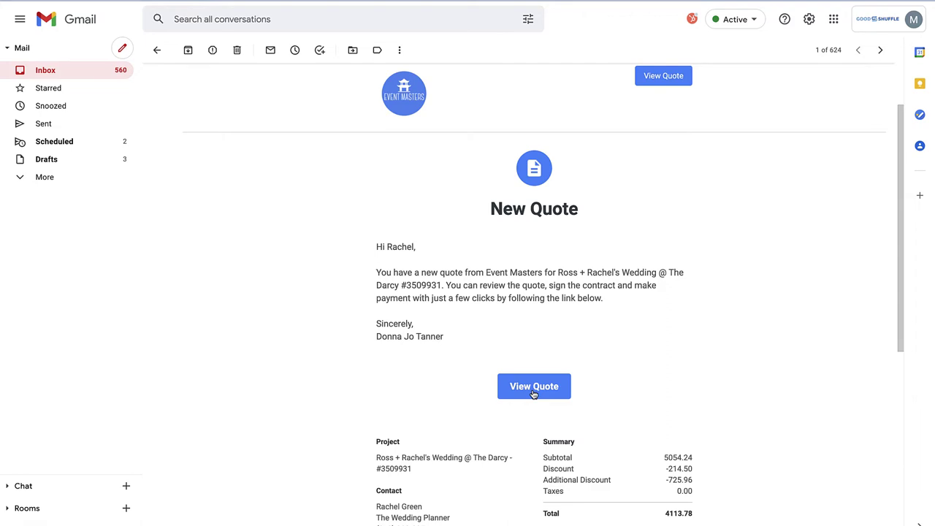
Open the online quote, browse all four centerpiece inspiration photos, then scroll down to I Approve.
click(533, 387)
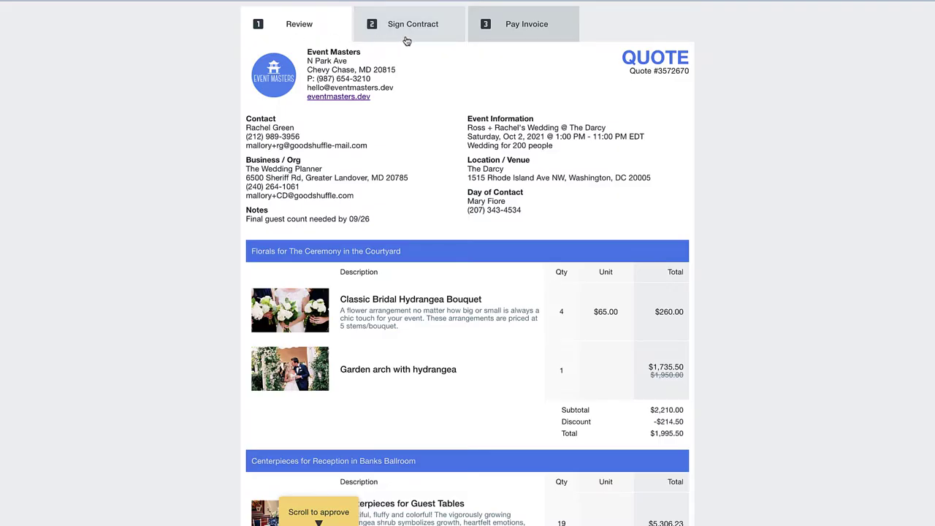
scroll(716, 35, down, 6)
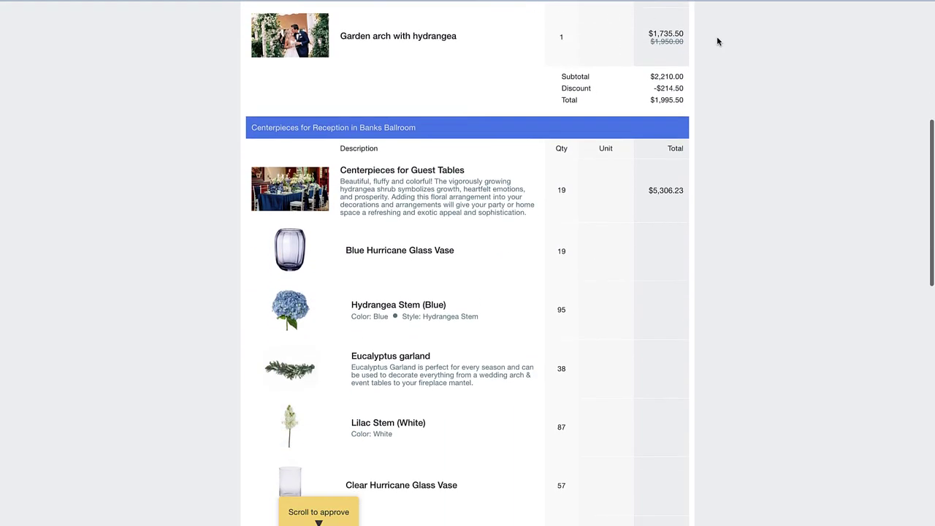
click(277, 91)
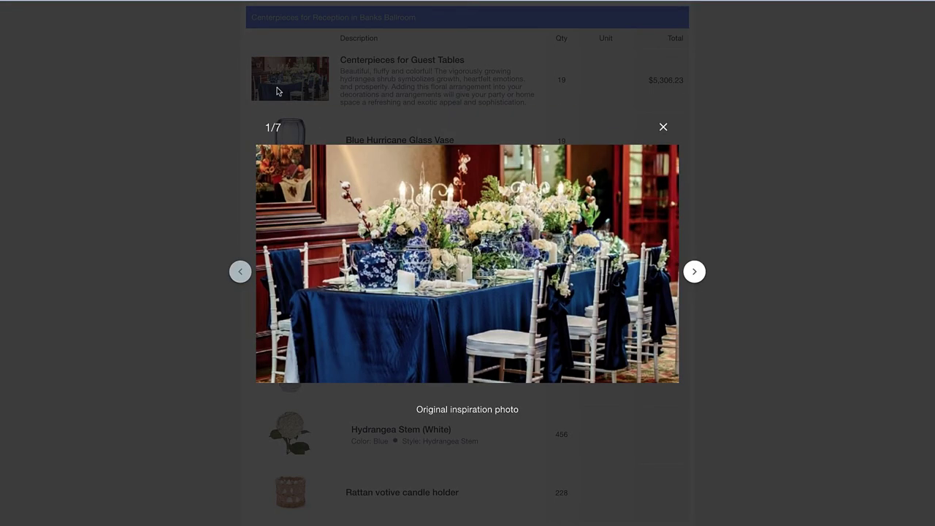
click(694, 272)
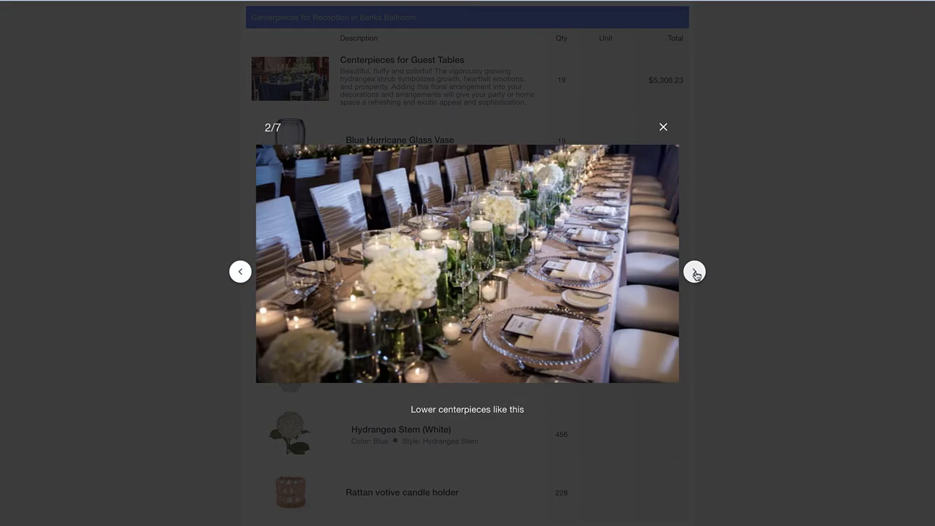
click(694, 272)
click(695, 272)
click(663, 127)
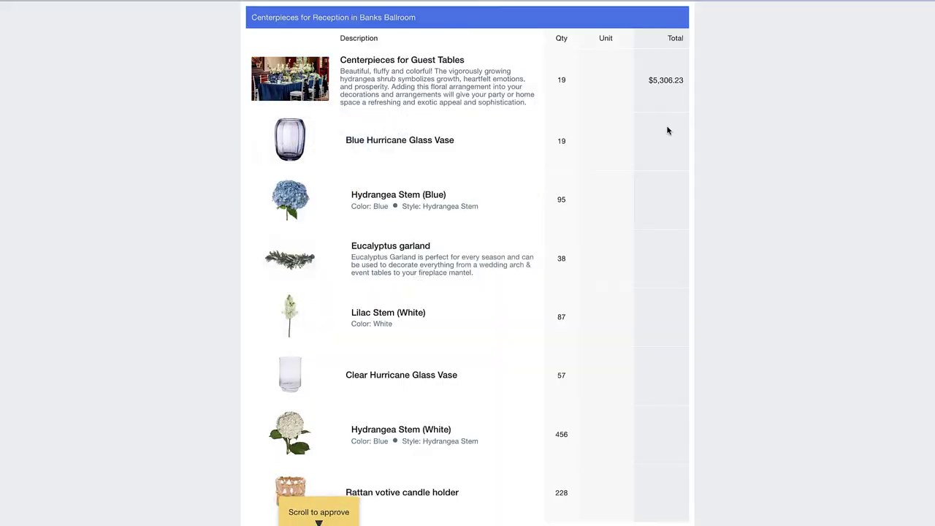
scroll(715, 133, down, 10)
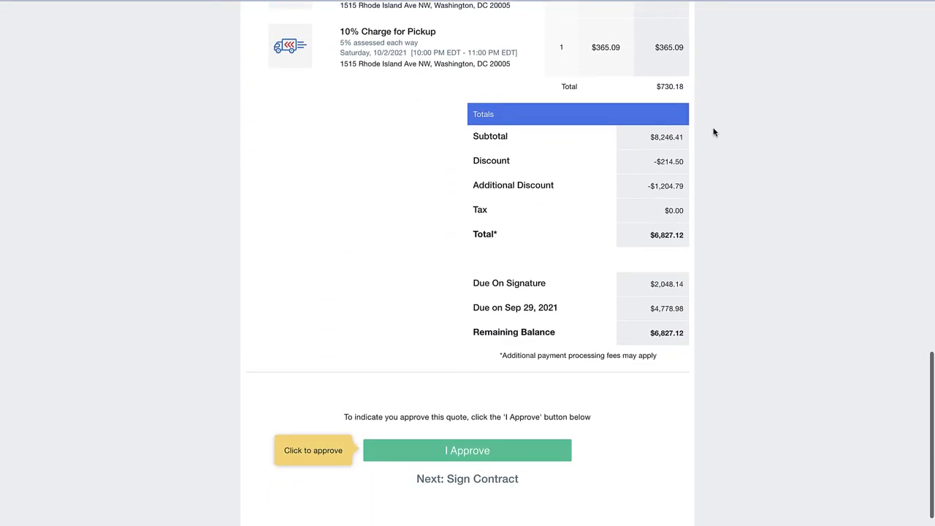
Approve the quote and sign the contract with the client's name, reaching Pay Invoice with $2,048.14 due.
click(447, 450)
scroll(476, 475, down, 5)
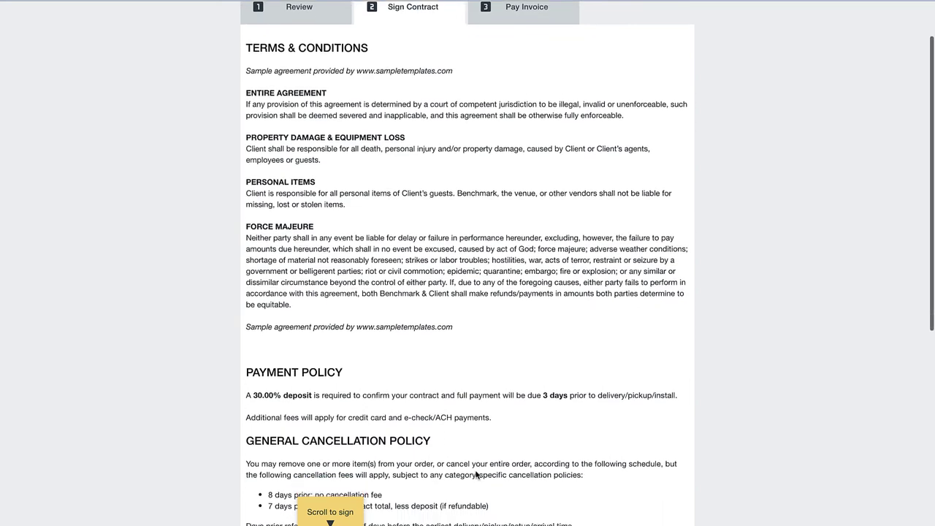
click(476, 440)
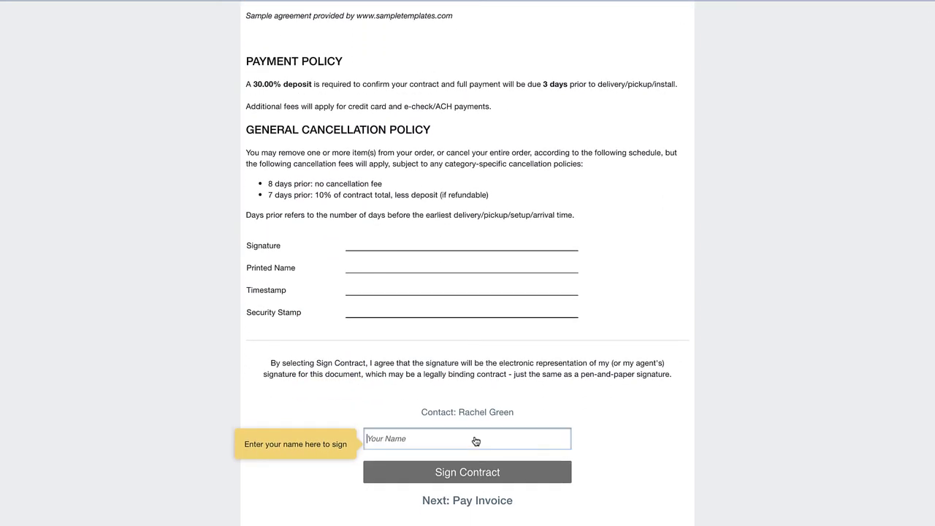
text(Rachel Green)
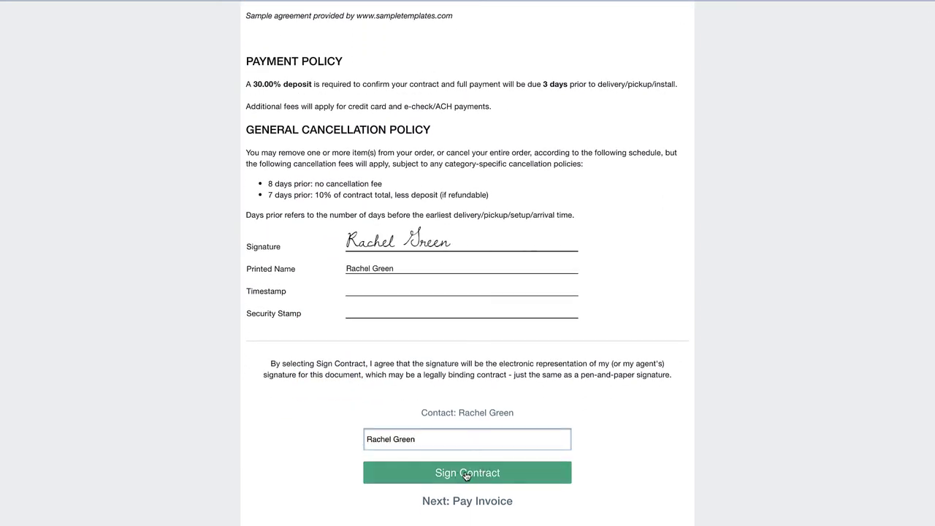
click(459, 475)
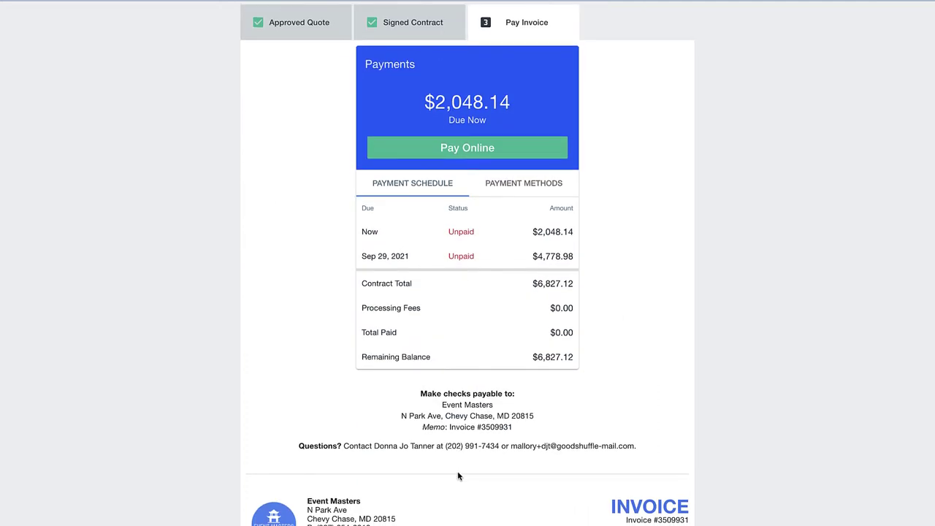
Pay the $2,048.14 deposit by card with auto-pay and card on file, confirming $6,982.46 in payments.
click(461, 150)
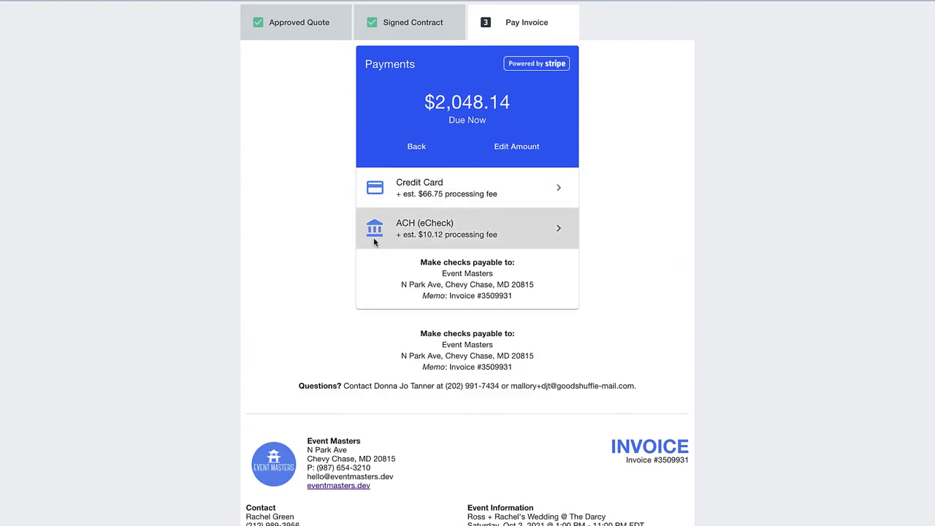
click(377, 189)
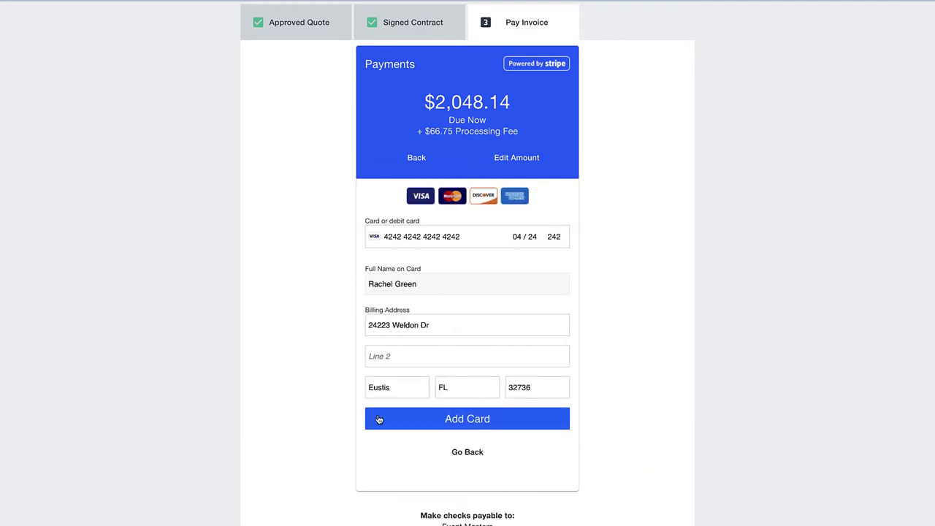
click(379, 419)
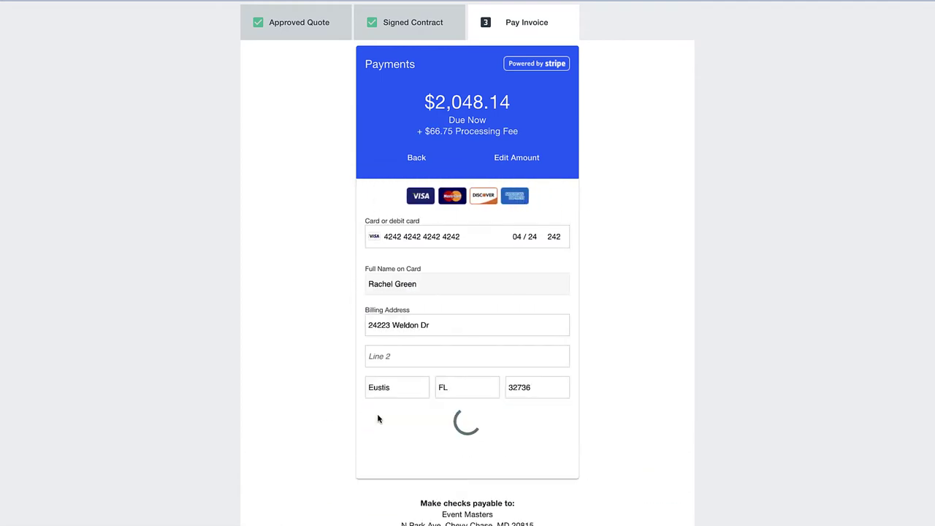
click(371, 238)
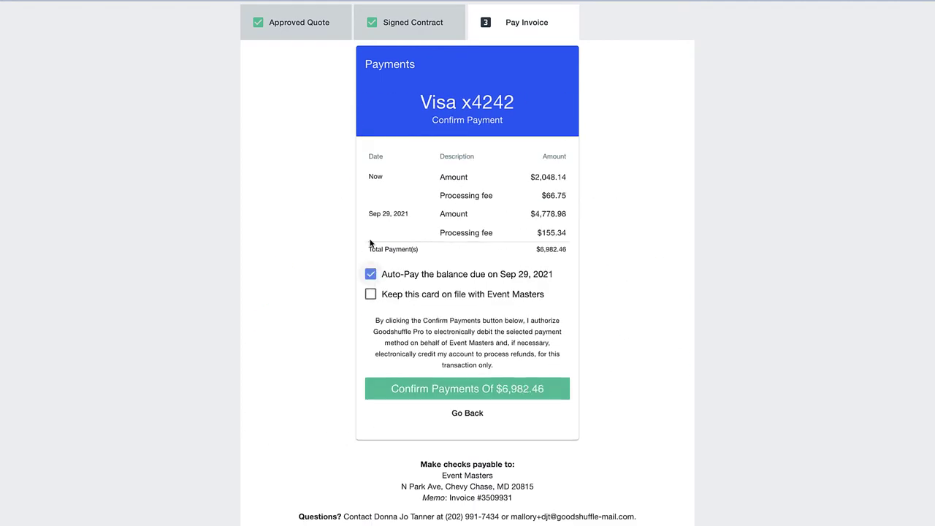
click(370, 294)
click(374, 401)
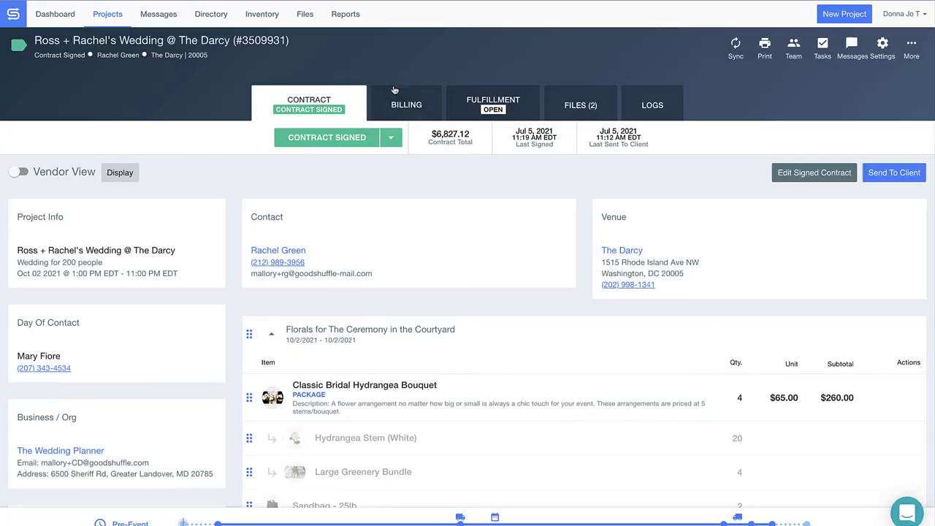
Expand the $4,778.98 authorization and deposit payment details under Billing, then check the project chat's confirmations.
click(406, 109)
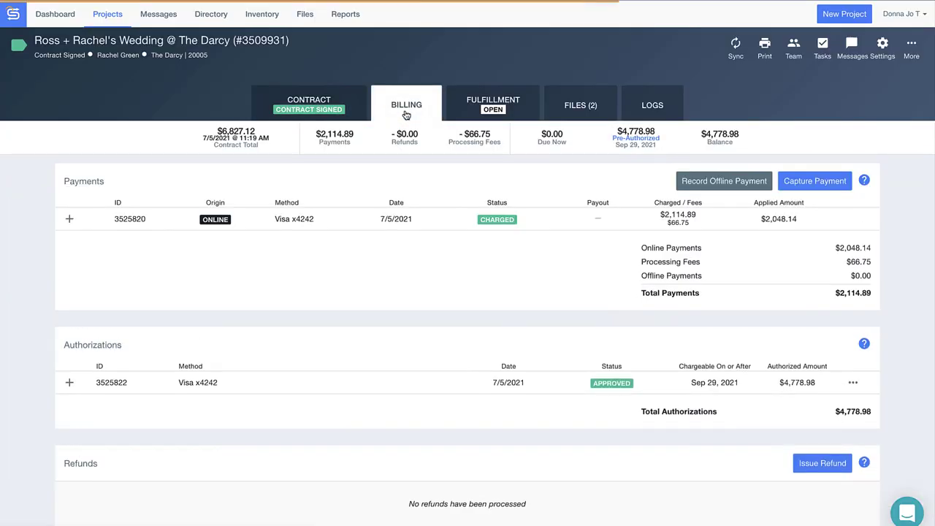
click(70, 382)
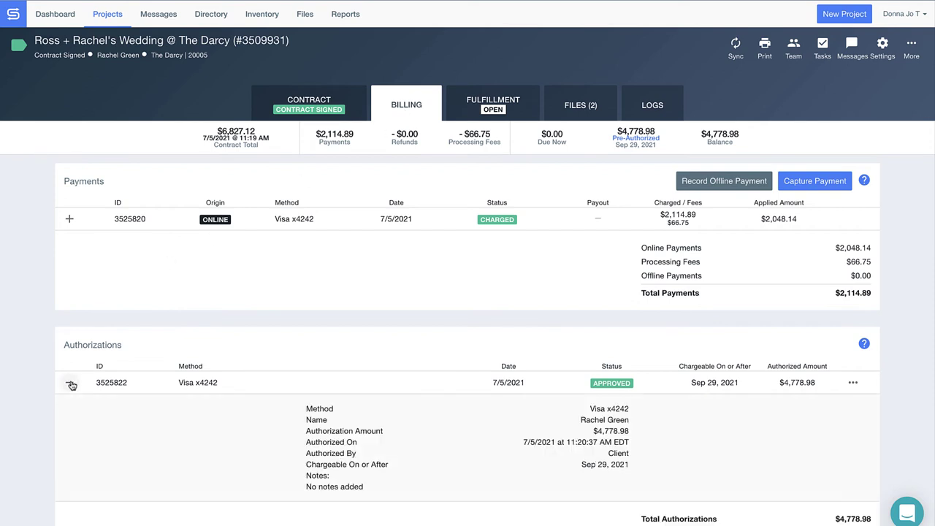
click(69, 220)
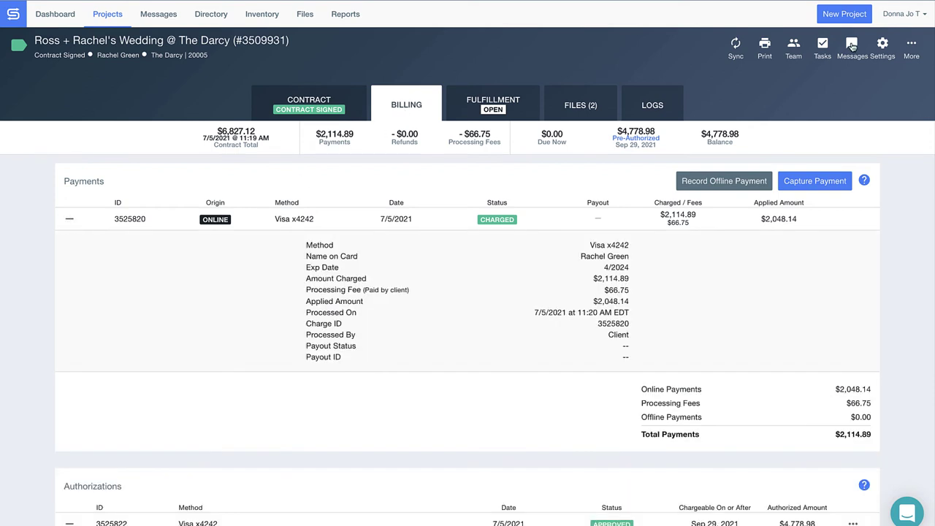
click(851, 46)
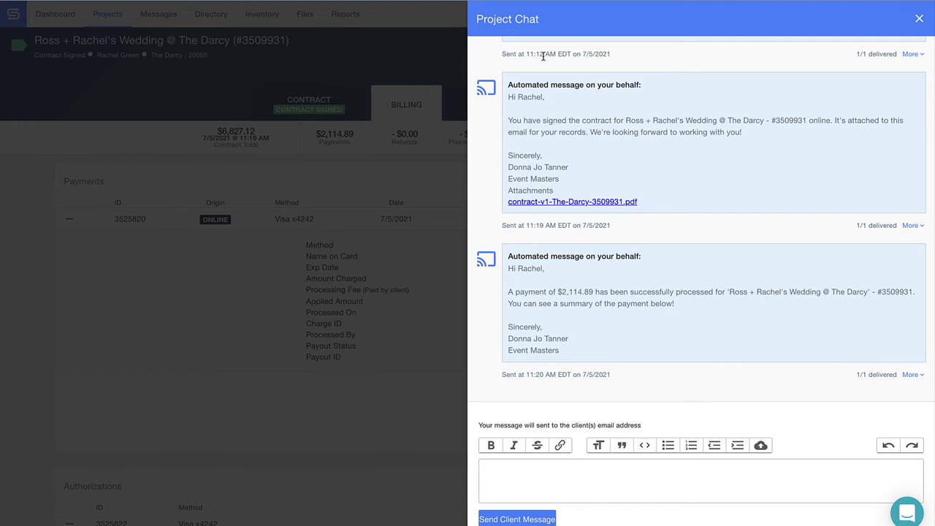
click(918, 20)
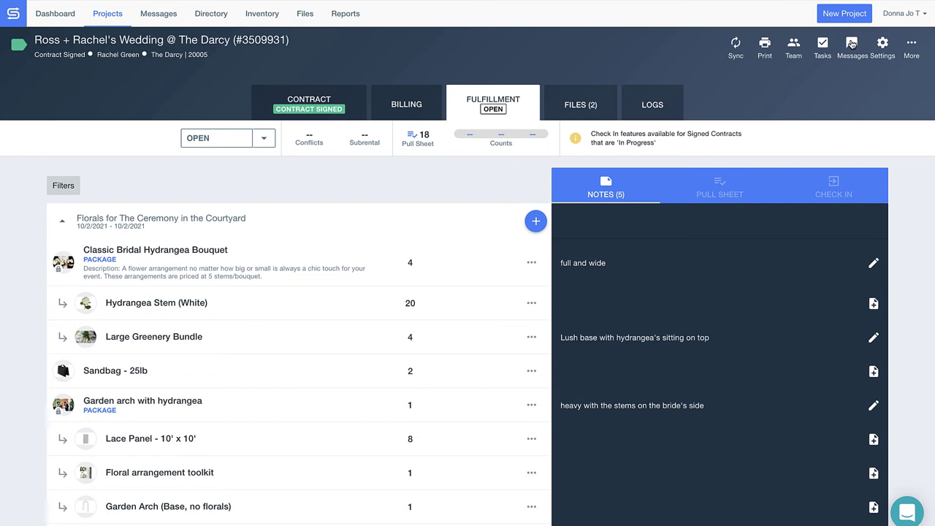
click(851, 44)
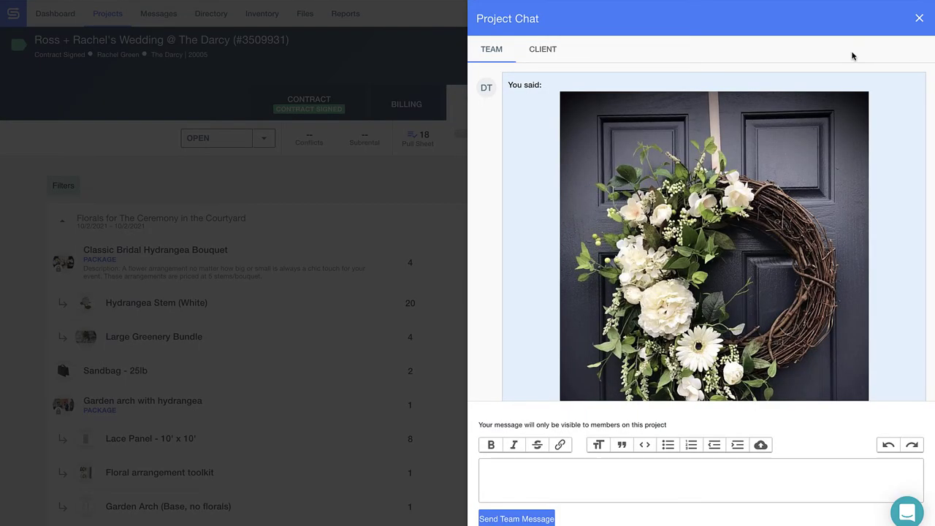
scroll(854, 83, down, 5)
scroll(856, 82, down, 6)
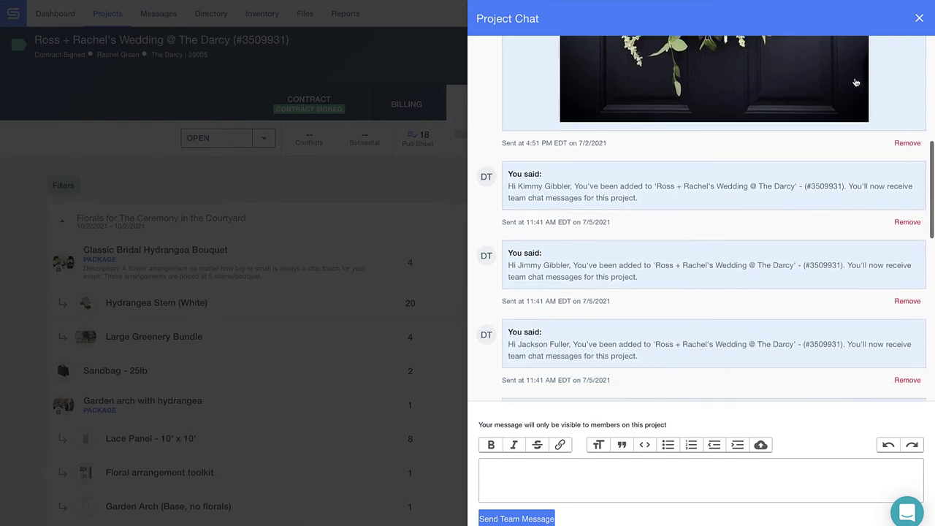
scroll(854, 75, down, 5)
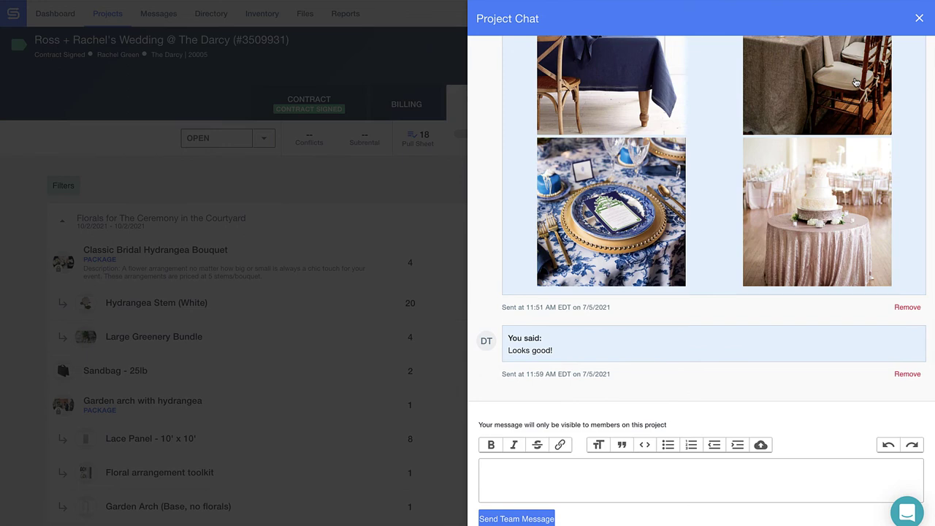
click(918, 20)
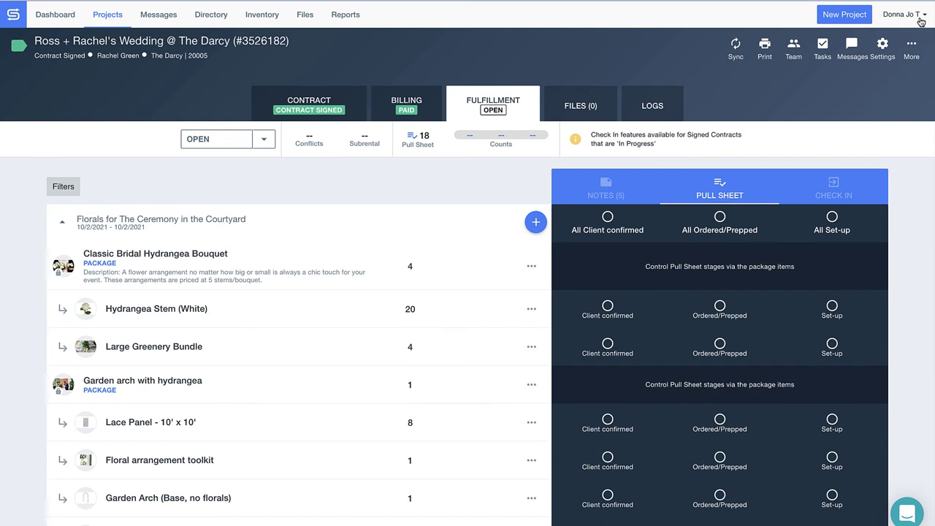
Mark Hydrangea Stem, Large Greenery Bundle and Lace Panel client confirmed; Greenery Bundle also ordered/prepped and set up.
click(607, 307)
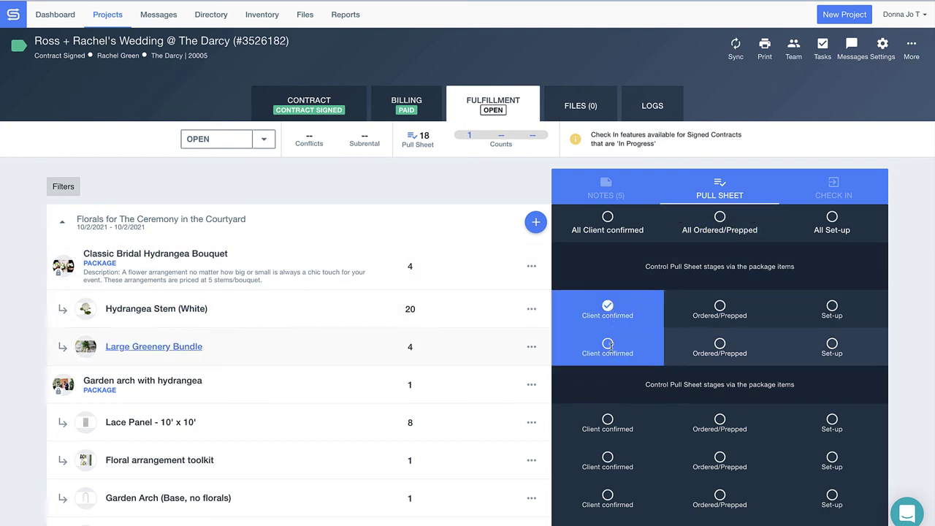
click(607, 345)
click(606, 420)
click(712, 345)
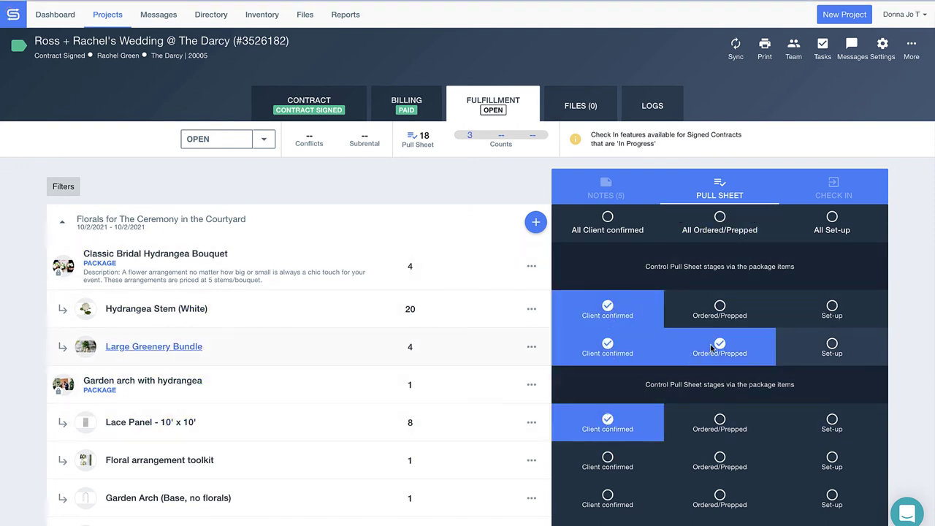
click(818, 347)
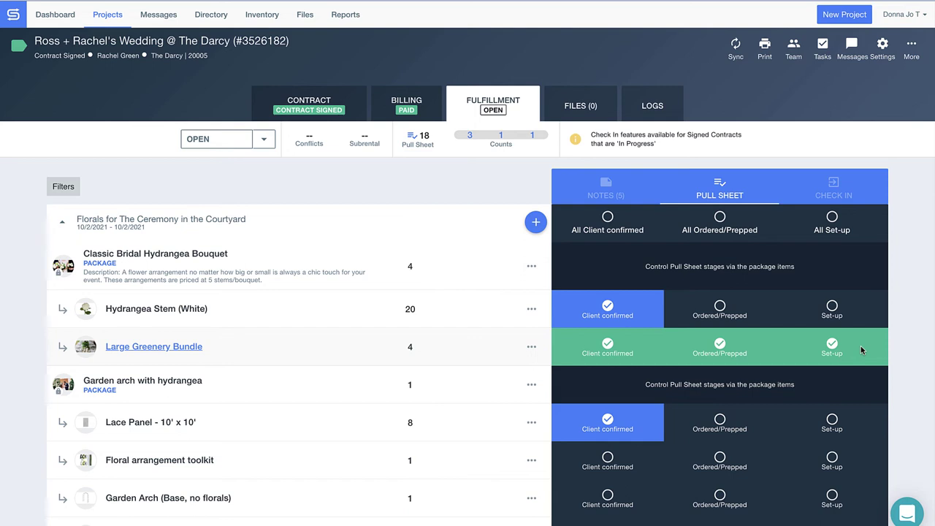
Upload the reference images, including Patterned Linens.png and Receipts.png, to the Files tab, bringing it to 11 files.
click(580, 109)
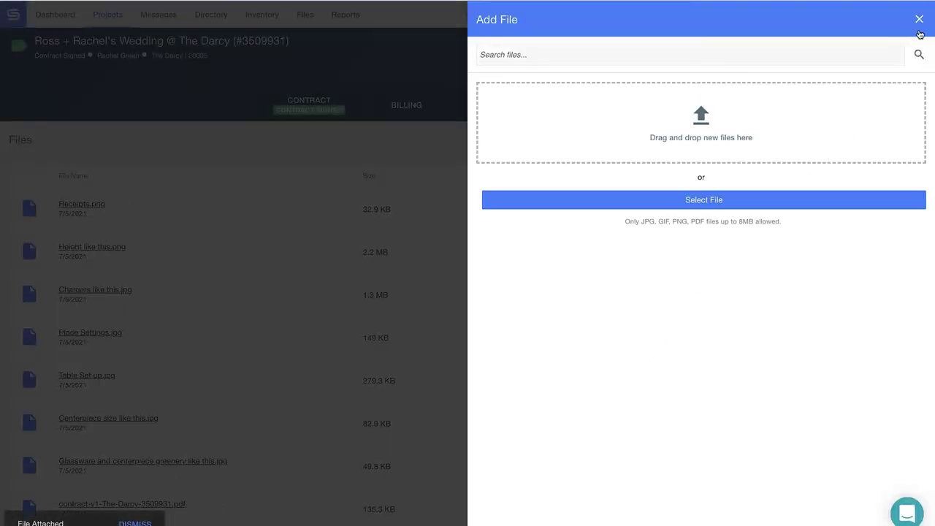
click(920, 20)
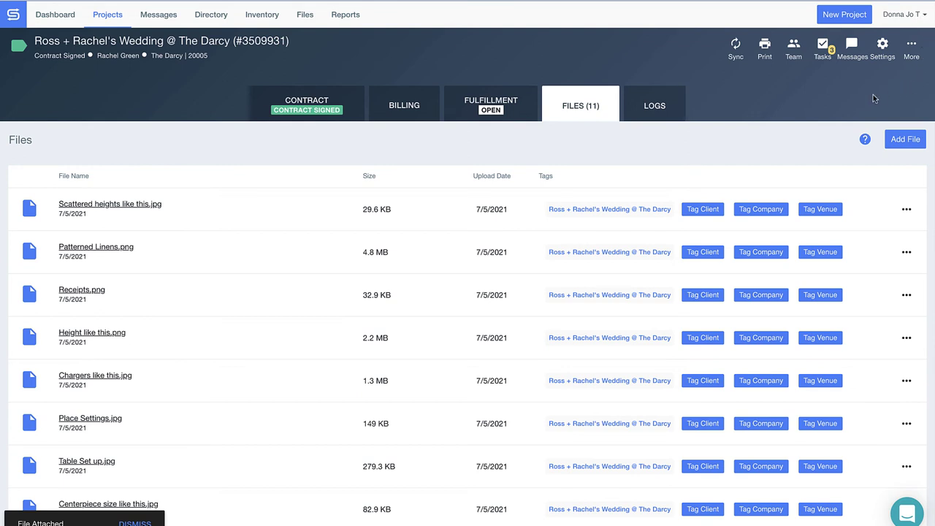
Tag the contract PDF with the client, Patterned Linens with The Darcy, Scattered heights with The Wedding Planner.
click(655, 116)
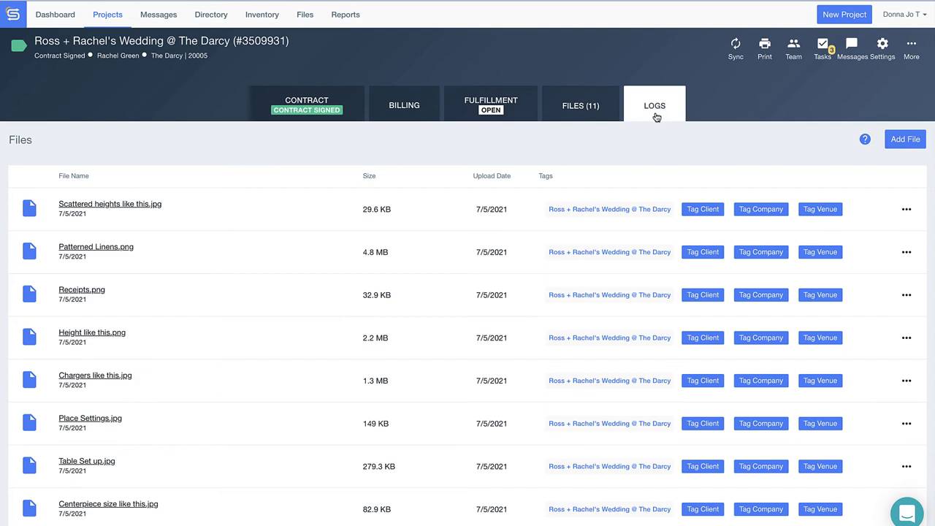
click(581, 106)
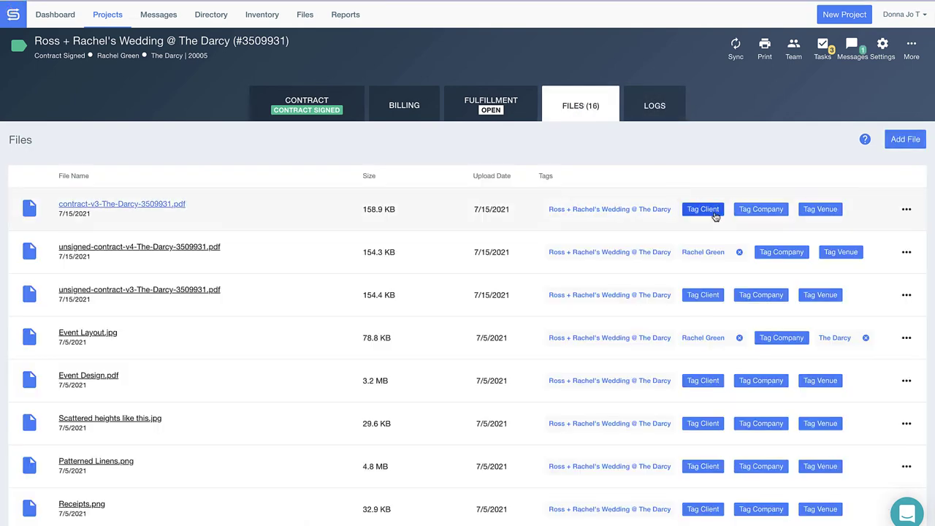
click(715, 213)
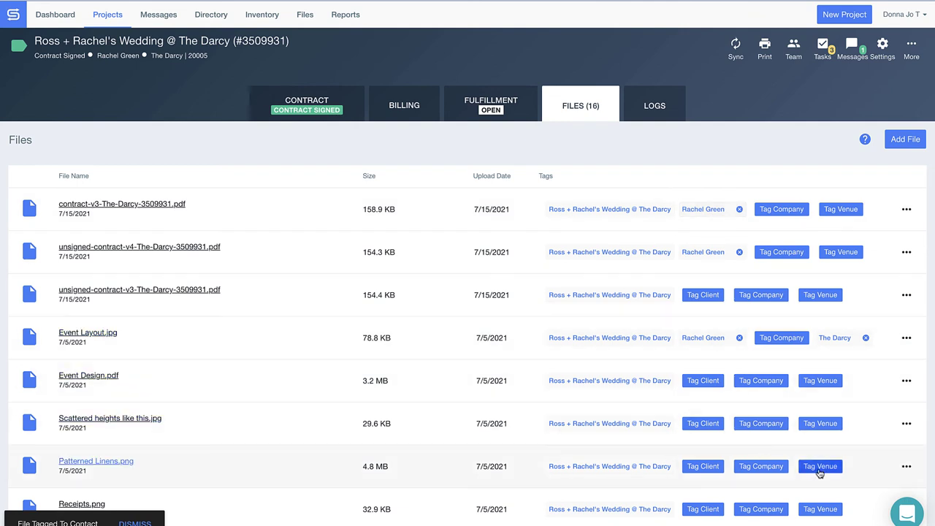
click(819, 467)
click(760, 423)
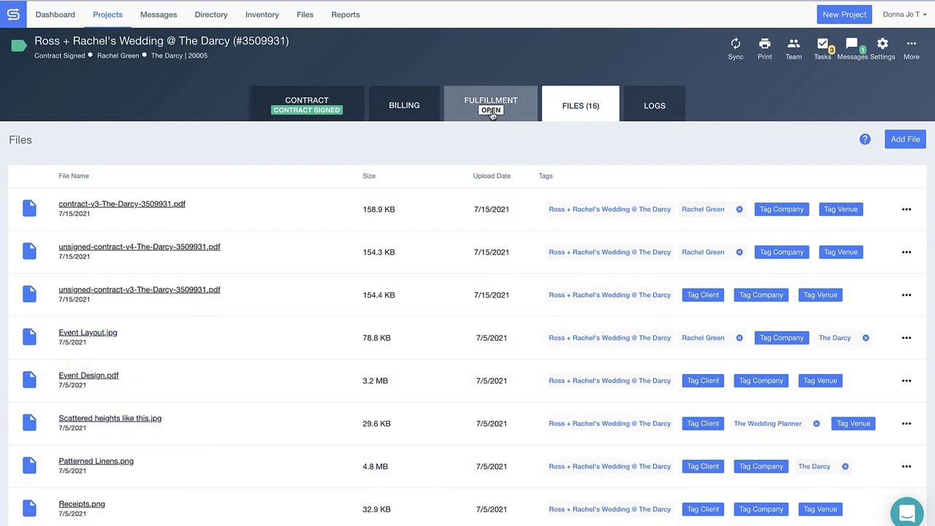
Review the Fulfillment and Billing tabs, ending on the Contract tab showing the $7,275.92 signed contract.
click(490, 110)
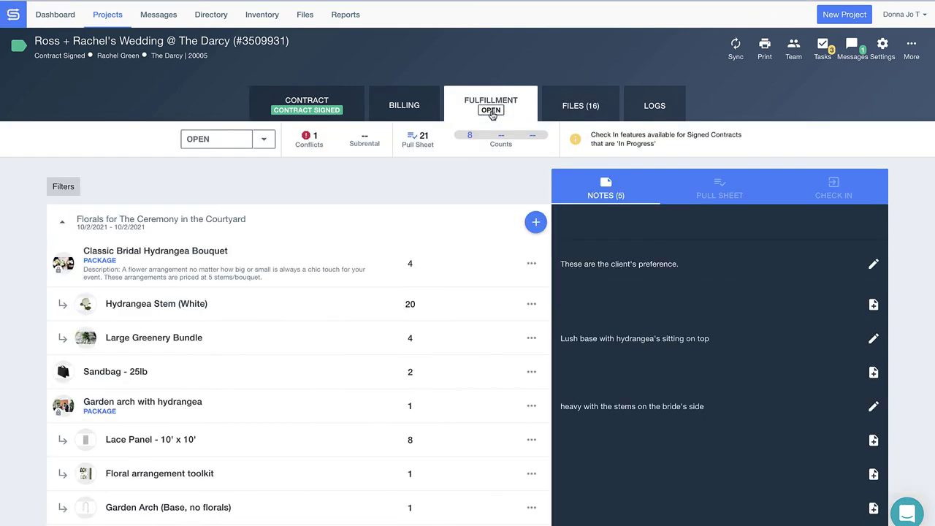
click(407, 111)
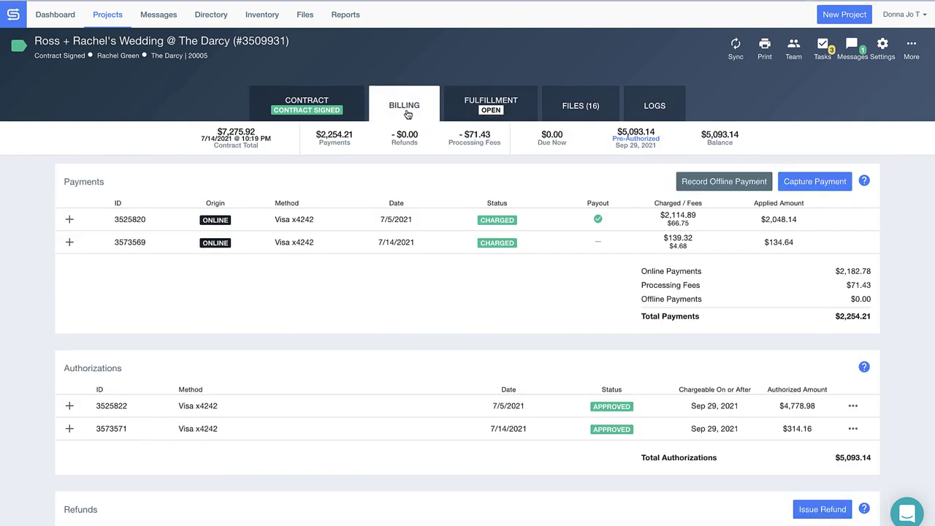
click(307, 108)
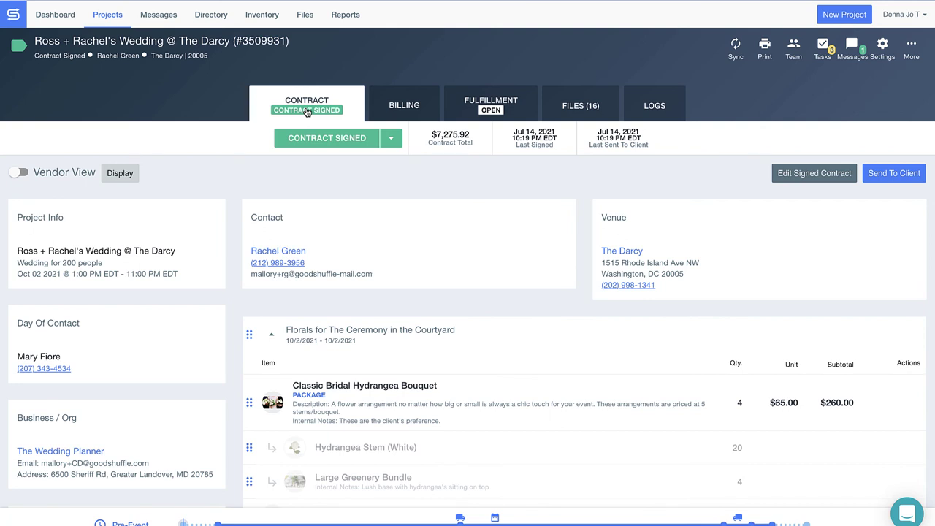
Go back to the Projects list showing Ross + Rachel's Wedding @ The Darcy at $7,275.92.
click(110, 18)
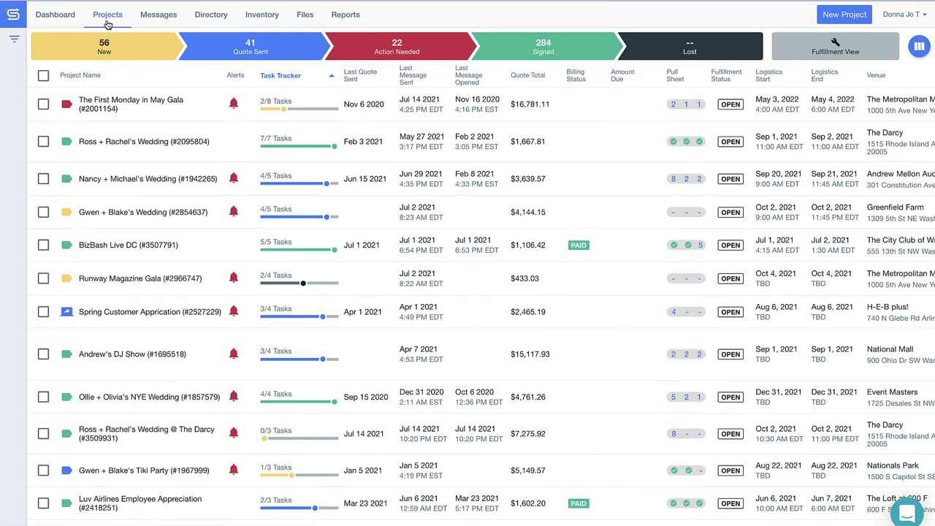